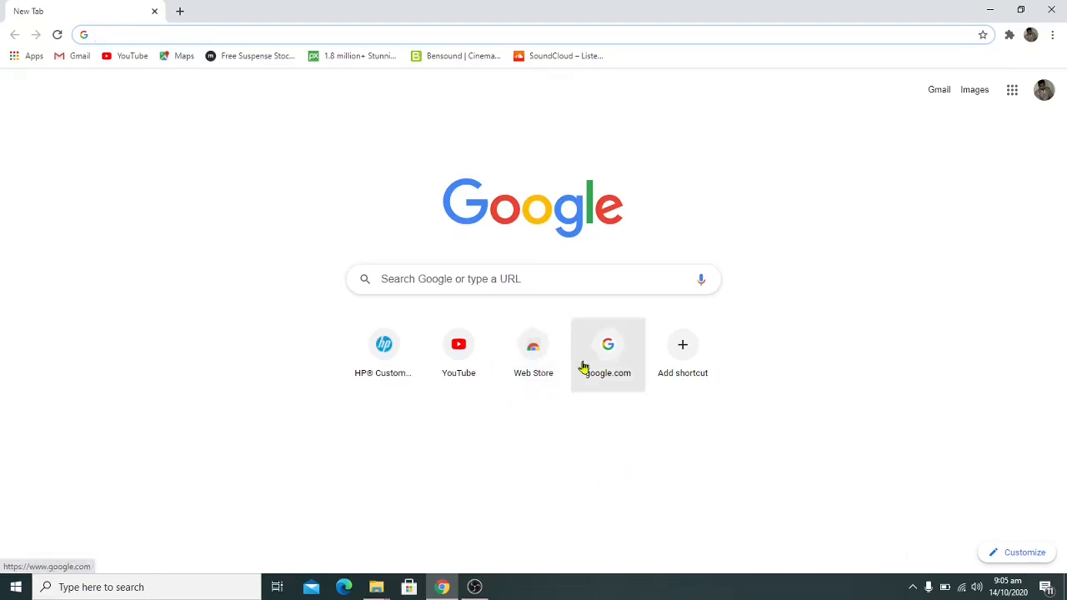
Search Google for 'iris fbr' and open the Iris (FBR) taxpayer login page
click(612, 353)
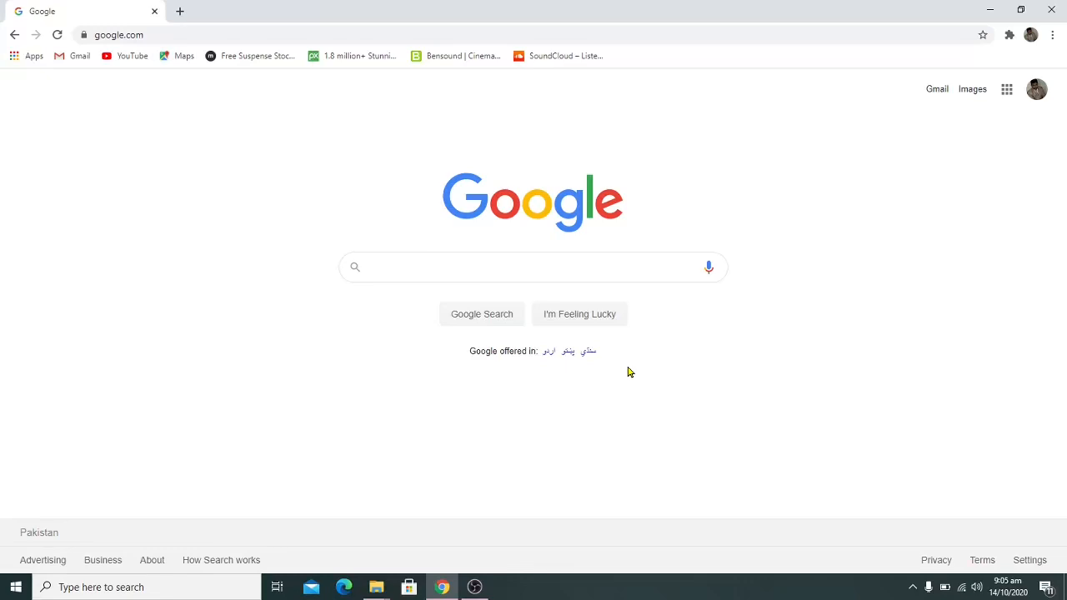
drag(629, 368, 516, 265)
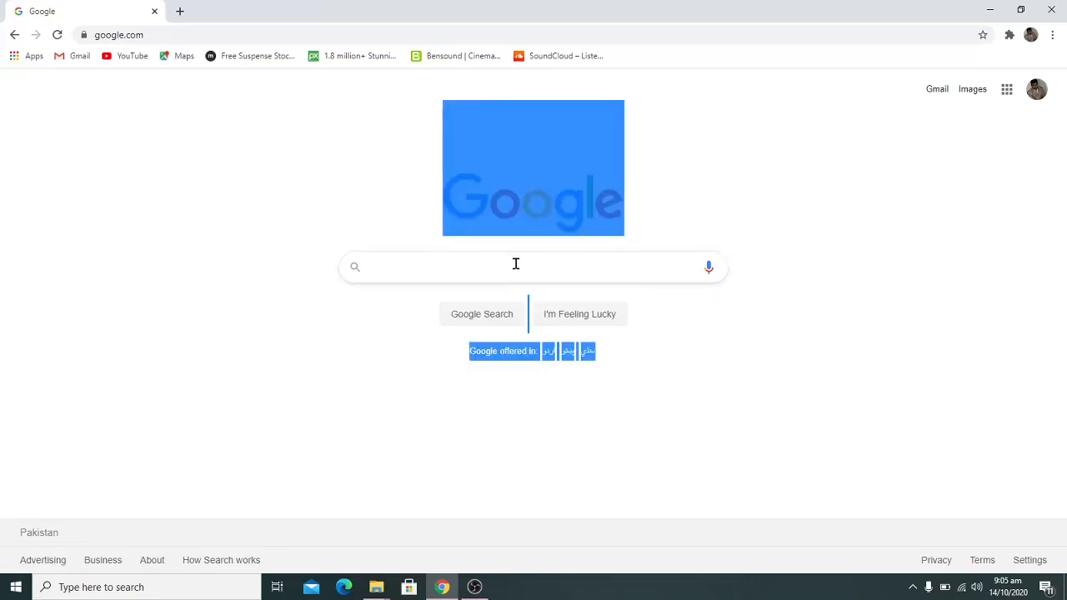
click(616, 267)
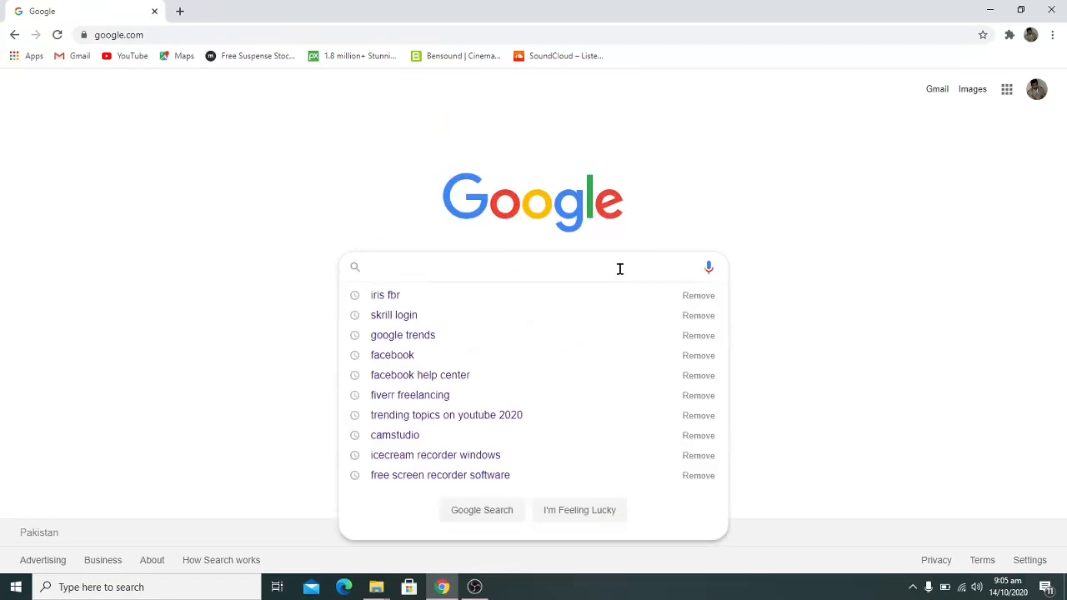
click(479, 295)
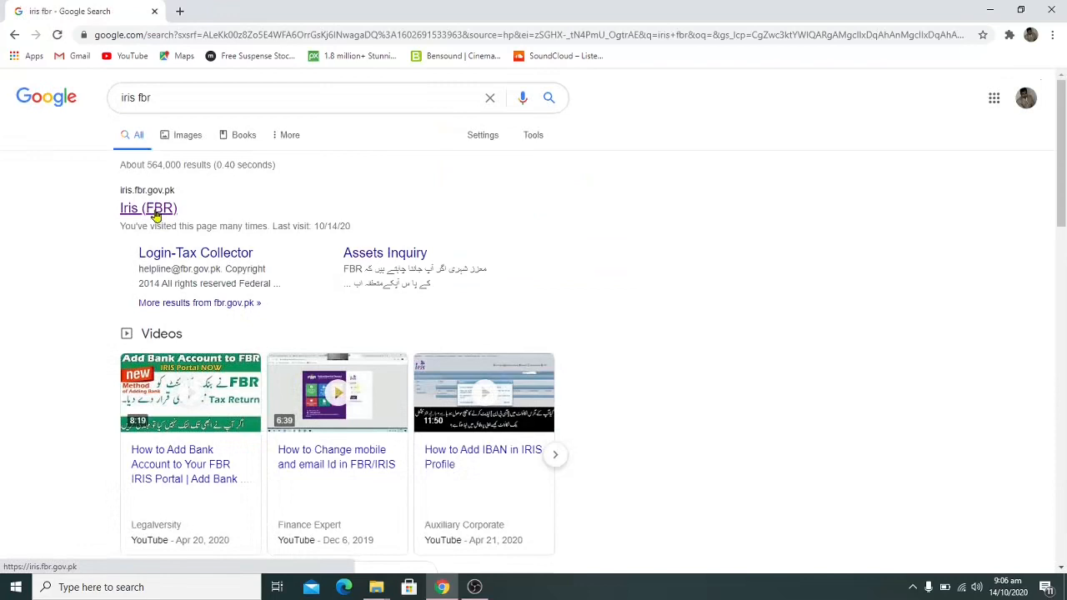
click(155, 215)
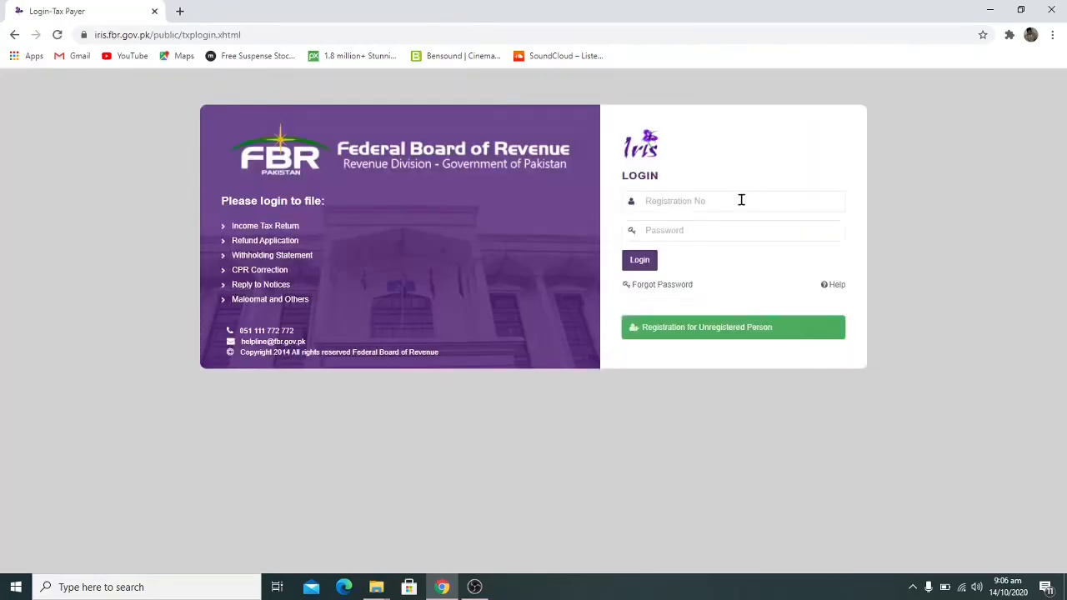
Log in with the saved registration number and the account password
click(741, 200)
click(729, 228)
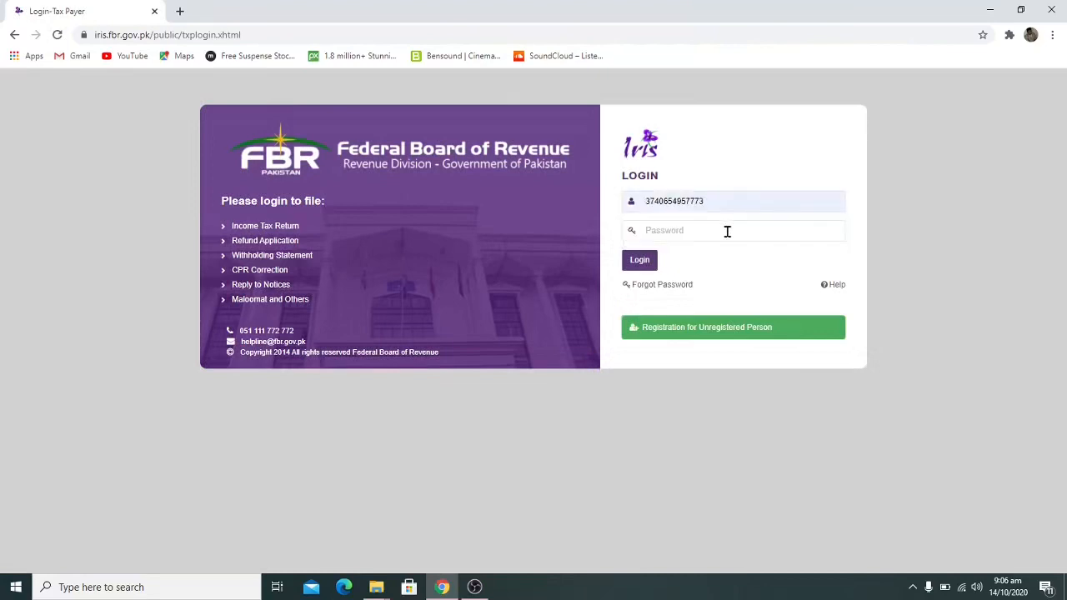
click(727, 232)
text(*********)
click(648, 265)
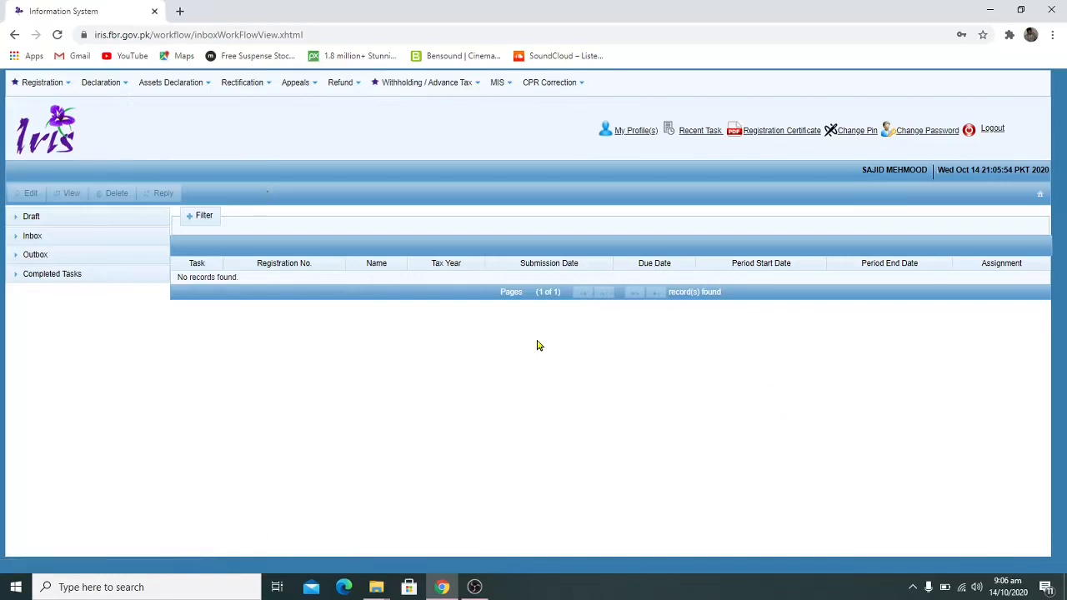
Start a Normal Return (Ind/AOP/COY) from the Declaration menu's original returns
click(90, 84)
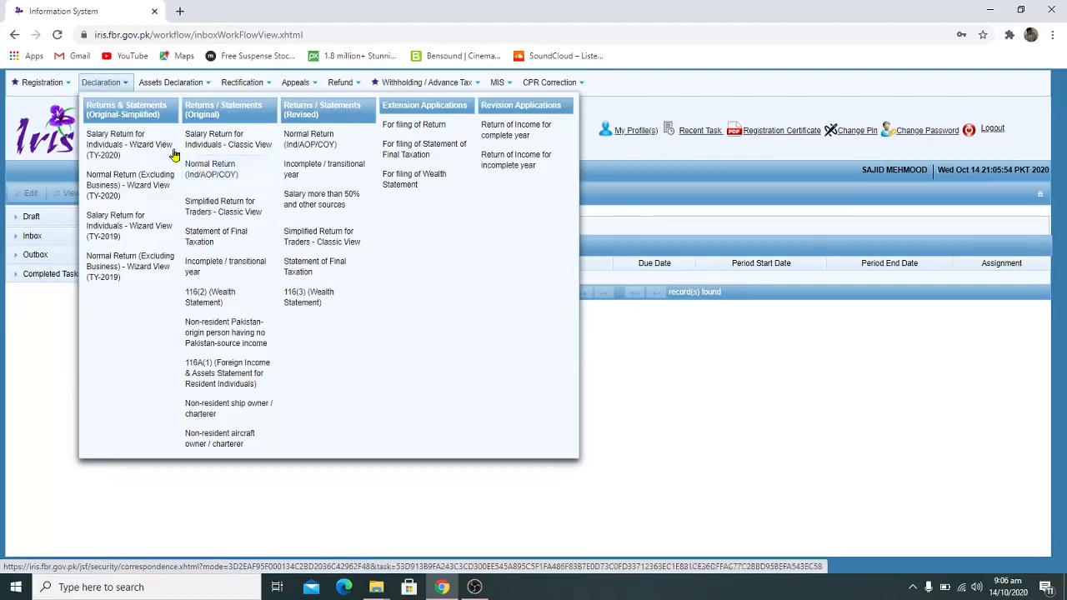
click(224, 172)
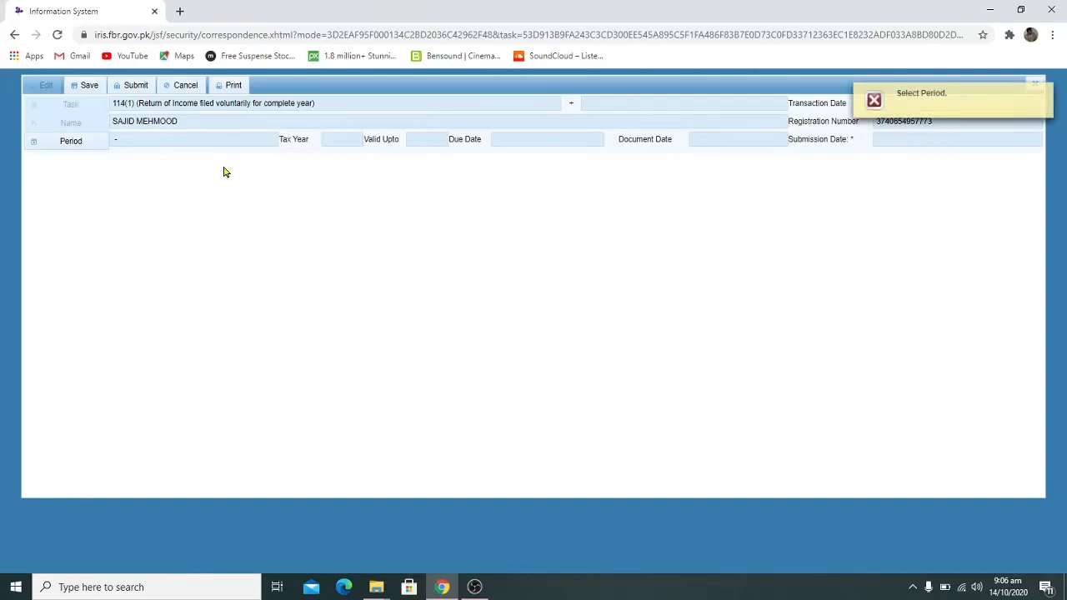
Select the 01-Jul-2018 to 30-Jun-2019 period for tax year 2019
click(73, 144)
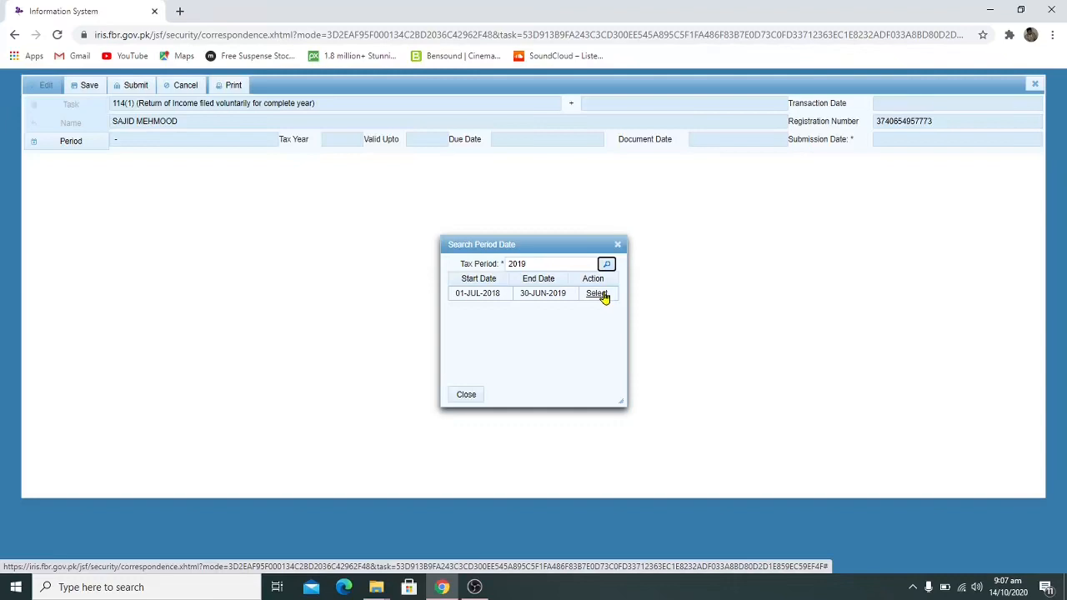
click(601, 294)
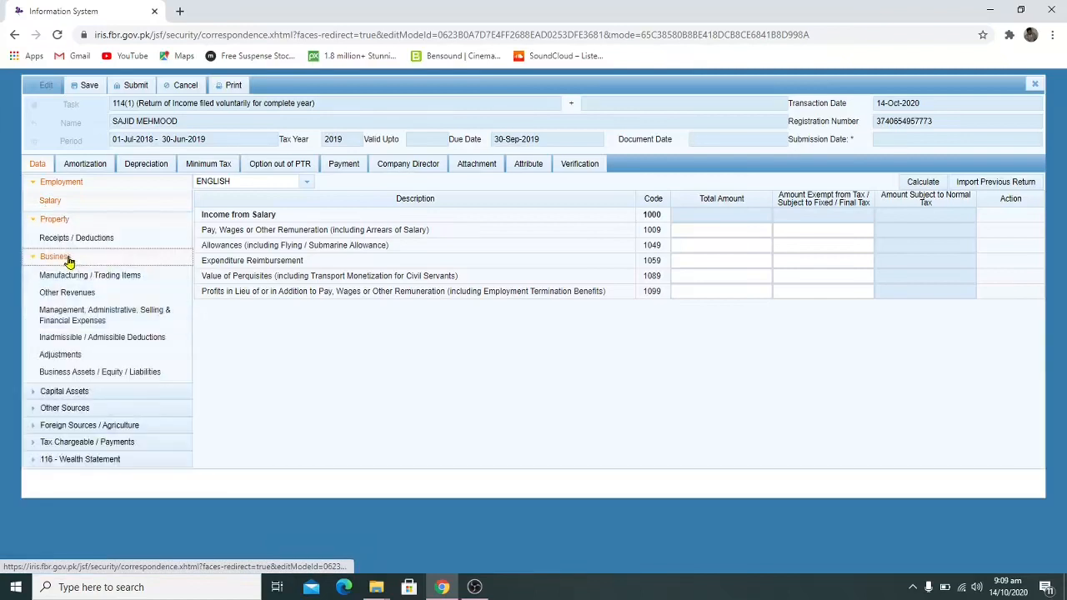
In Manufacturing / Trading Items, enter gross revenue 635,000 (3009) and selling expenses 21,000 (3019)
click(108, 277)
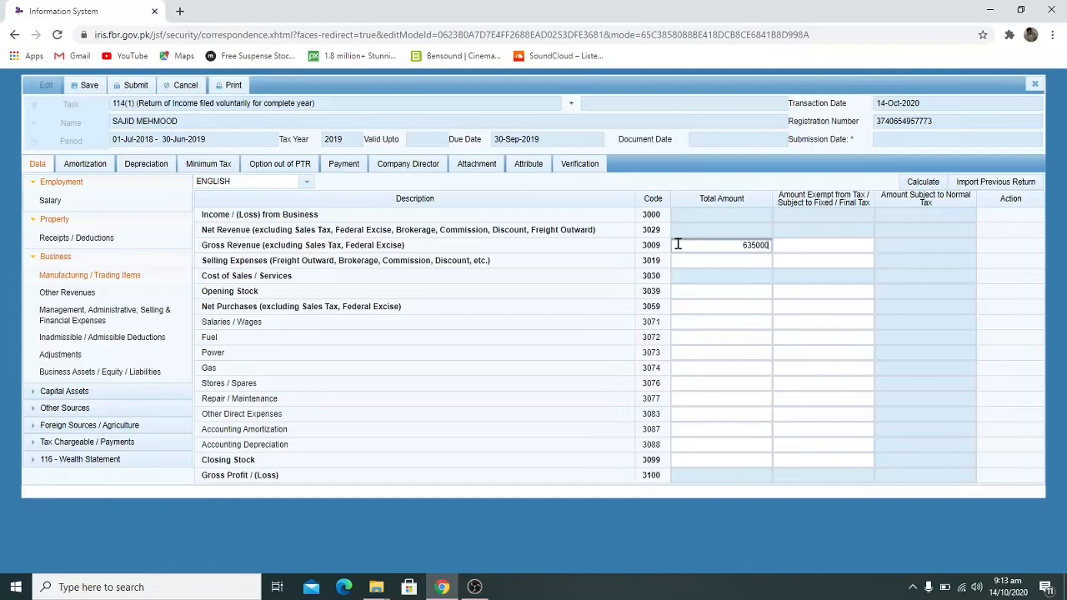
click(684, 259)
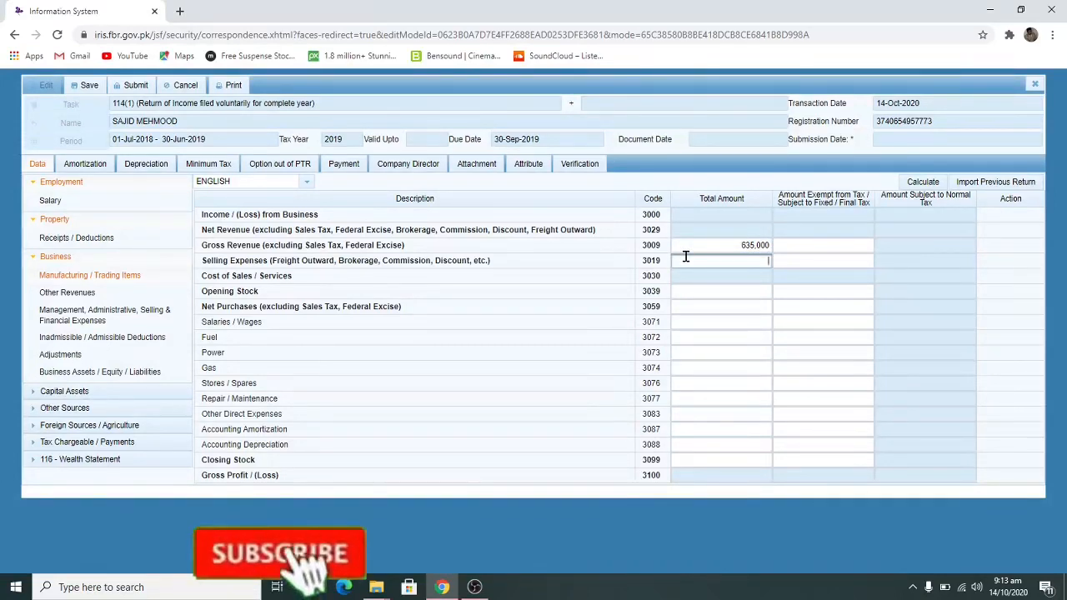
text(219)
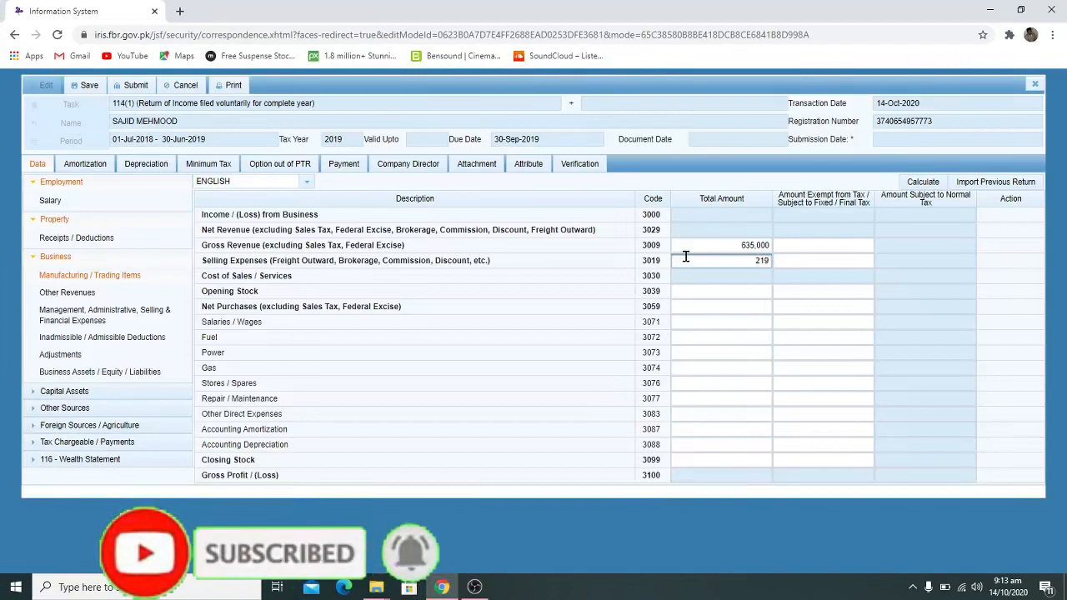
key(BackSpace)
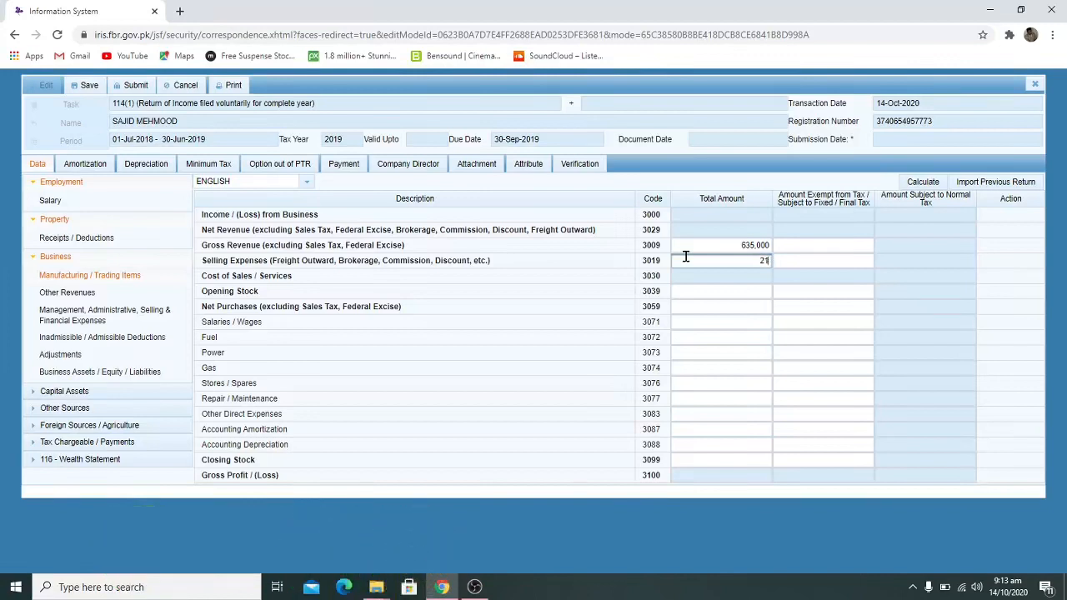
text(000)
click(750, 300)
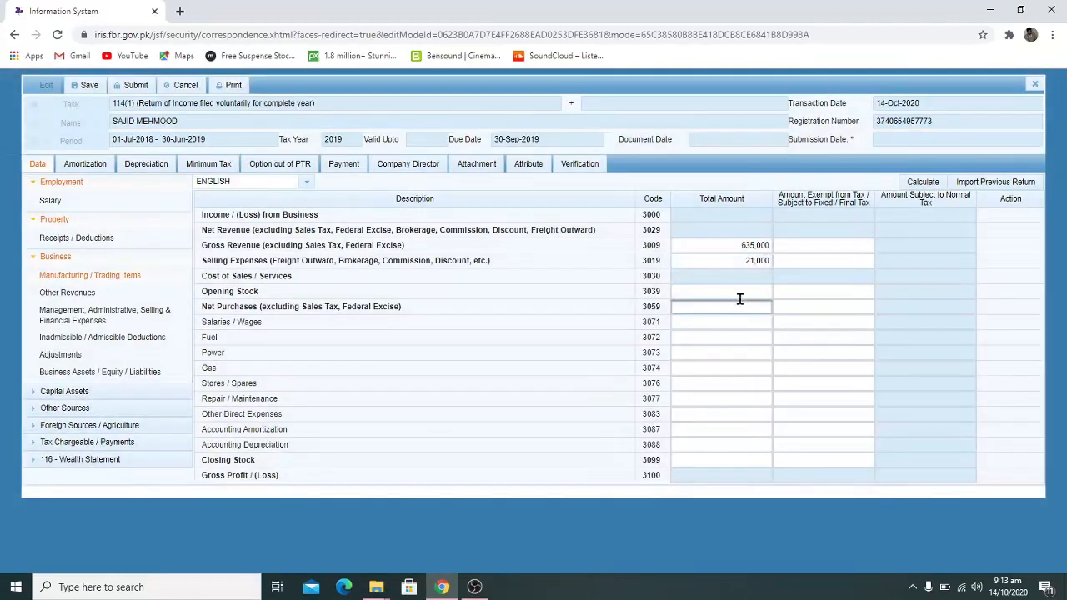
click(739, 298)
Enter opening stock 340,000, net purchases 225,000 and fuel 4,000
text(340000)
click(739, 311)
text(225000)
click(754, 338)
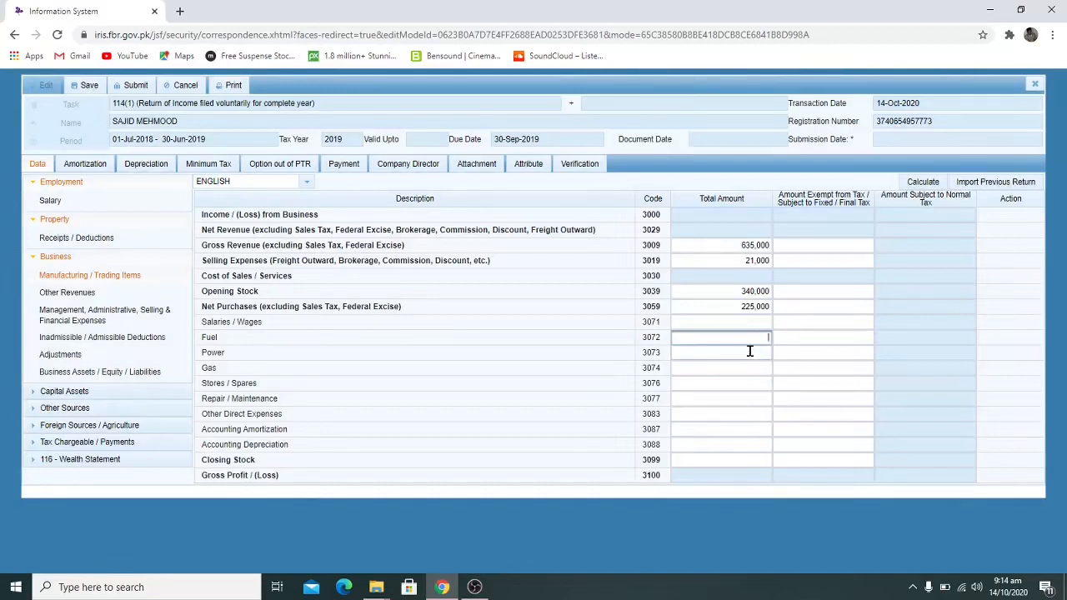
text(4)
text(9999)
key(BackSpace)
key(BackSpace)
key(BackSpace)
key(BackSpace)
text(000)
click(755, 397)
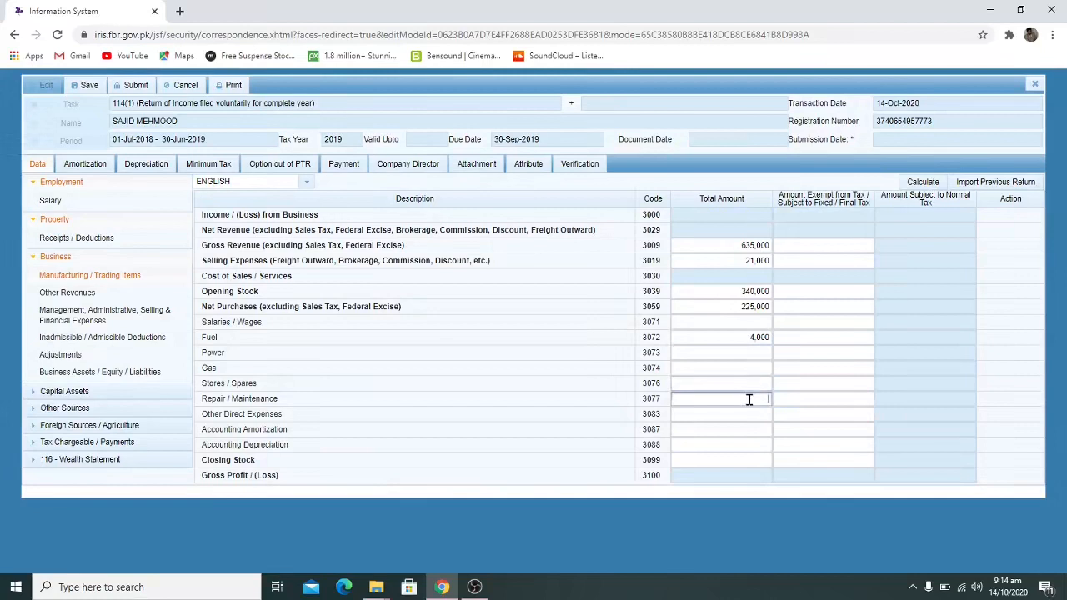
Enter repair/maintenance 25,000, clear the mistaken Stores / Spares entry, and set closing stock 345,000
click(748, 386)
text(25000)
click(705, 398)
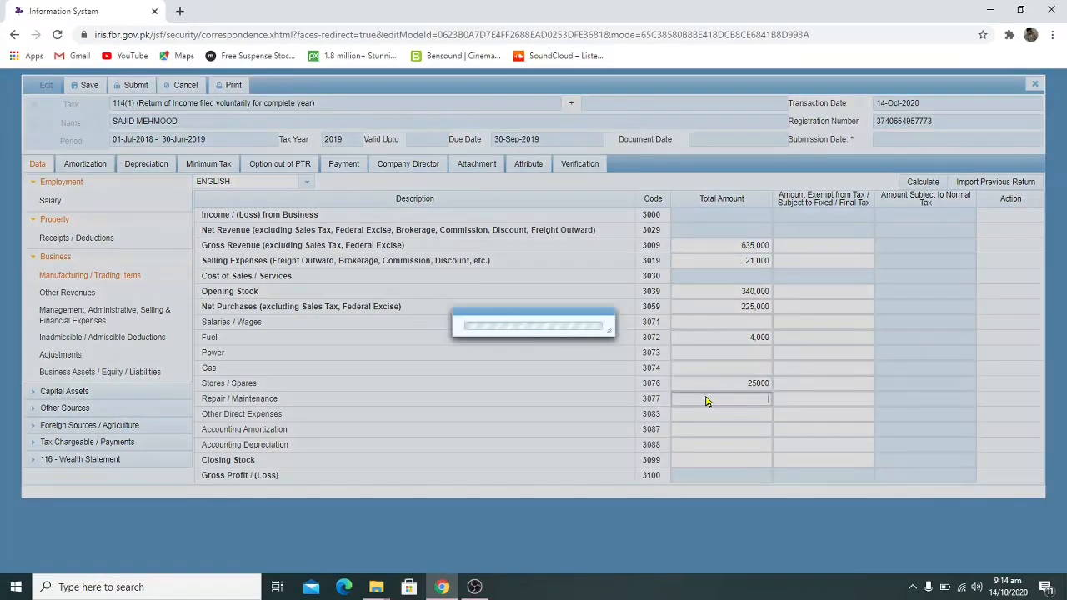
text(25,)
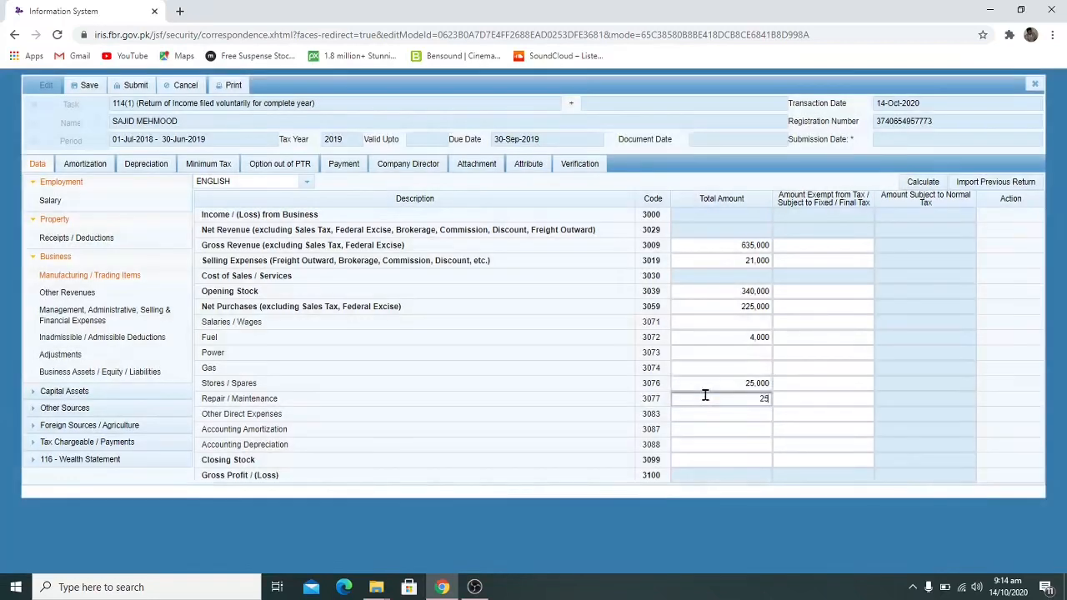
text(000)
double_click(707, 385)
key(BackSpace)
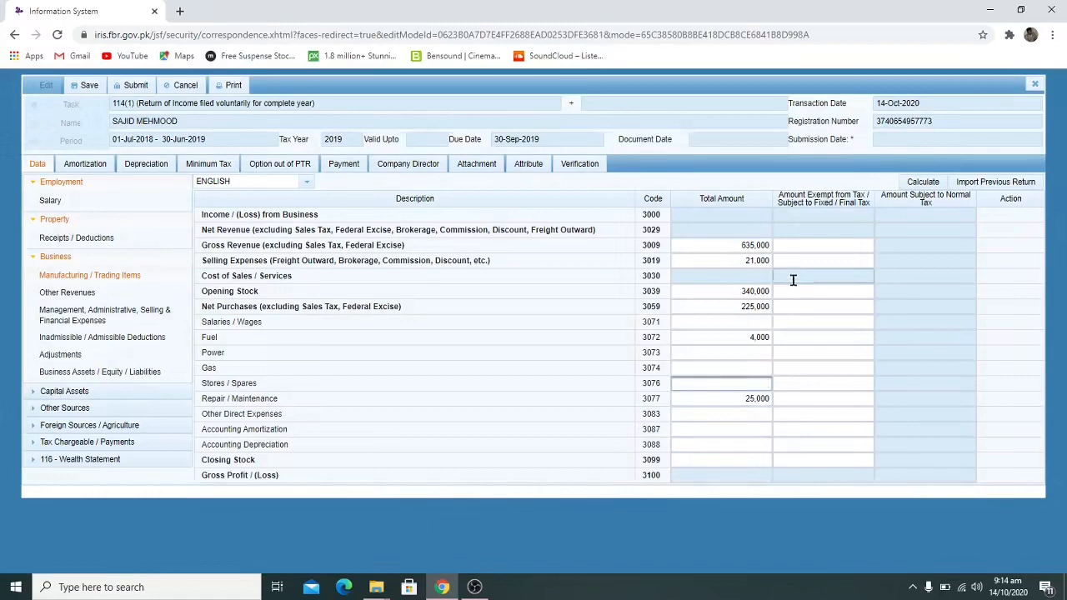
click(730, 459)
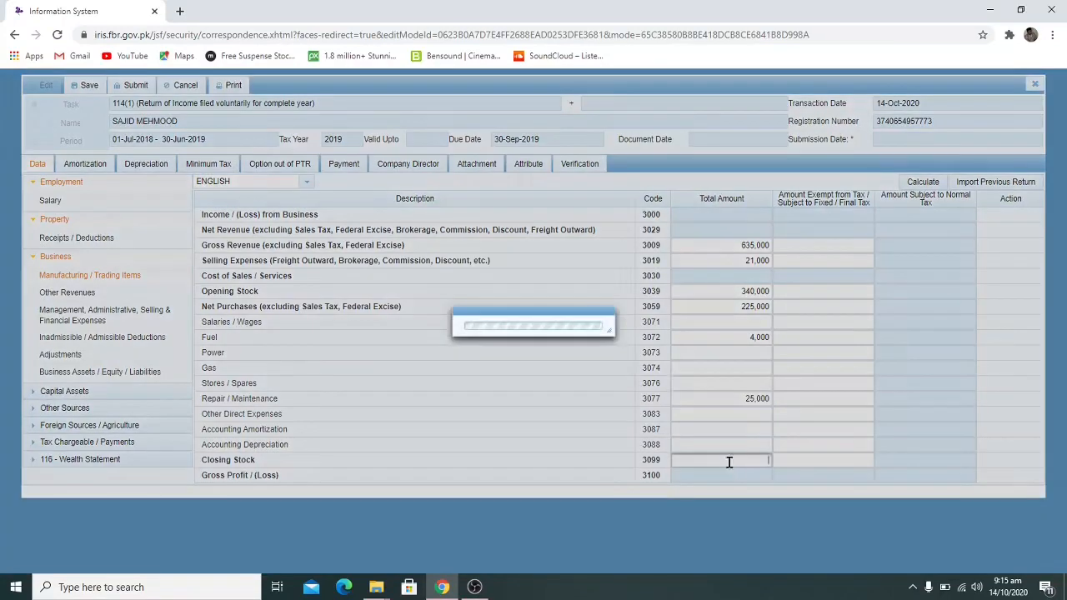
text(345000)
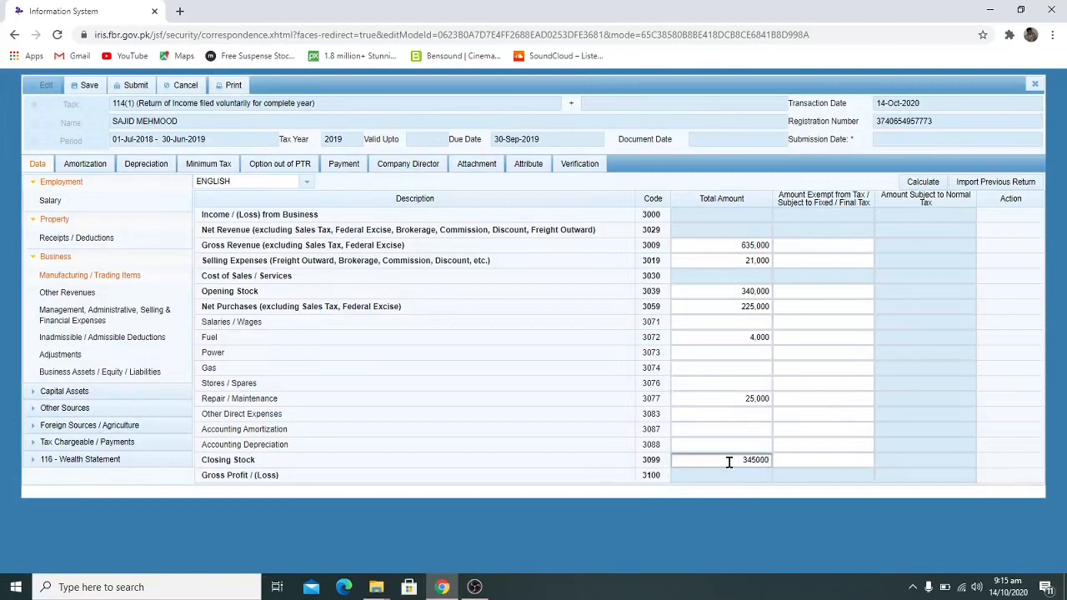
Mark the 635,000 gross revenue as exempt in row 3009 and recalculate to gross profit 365,000
click(920, 184)
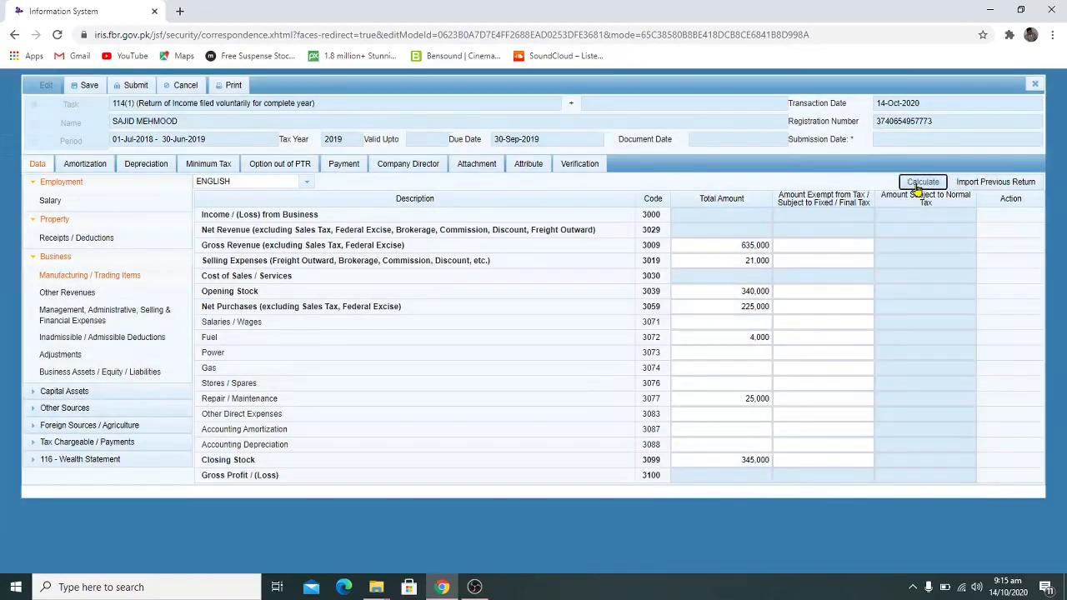
click(833, 243)
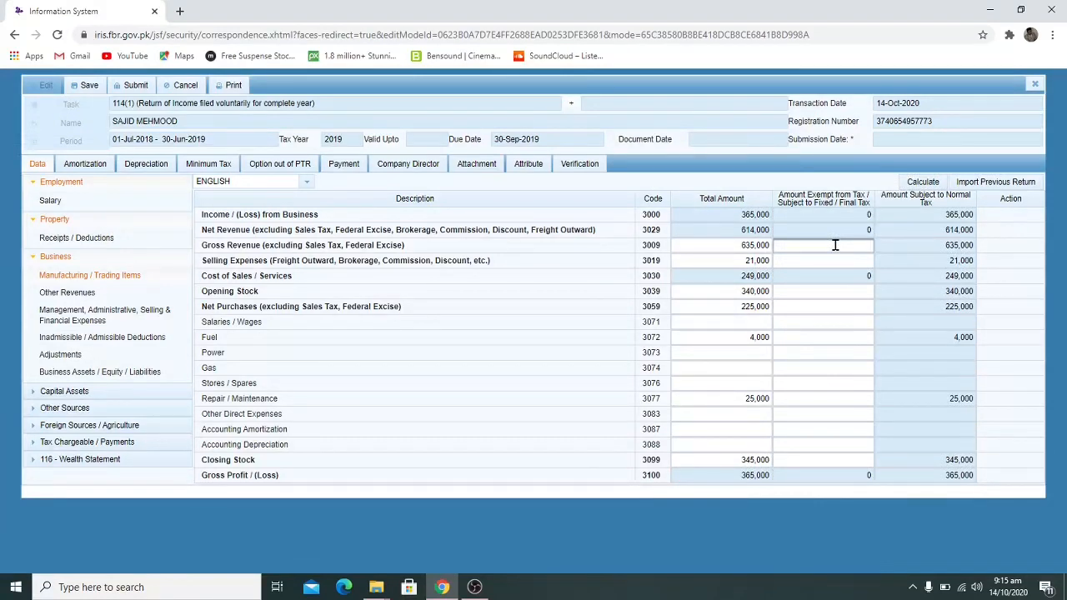
text(635,000)
click(924, 182)
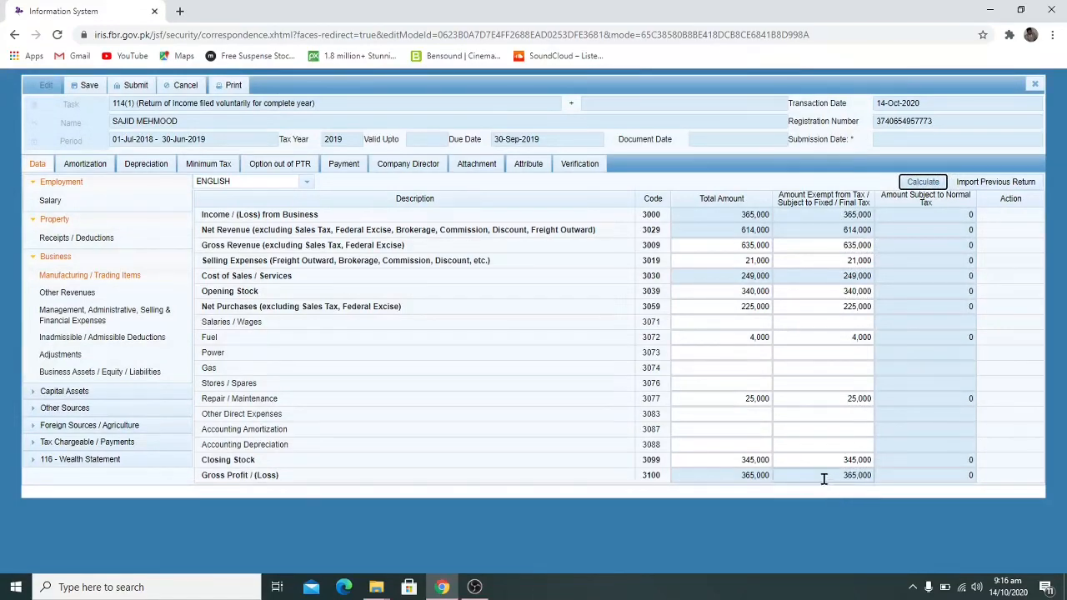
click(924, 185)
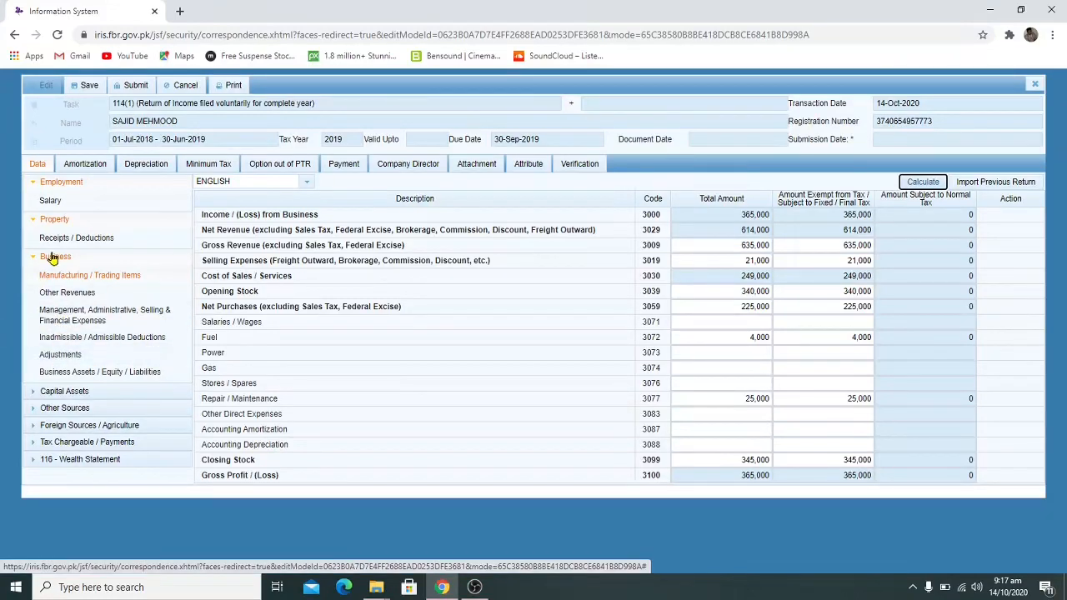
Enter business assets: advances 250,000 and cash / cash equivalents 450,000
click(63, 375)
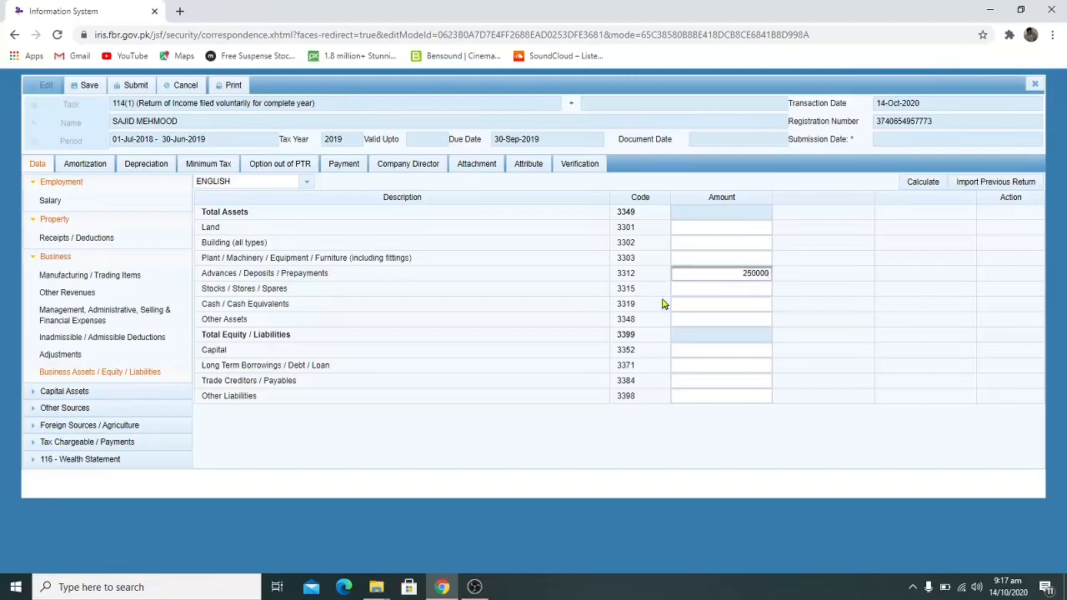
click(679, 295)
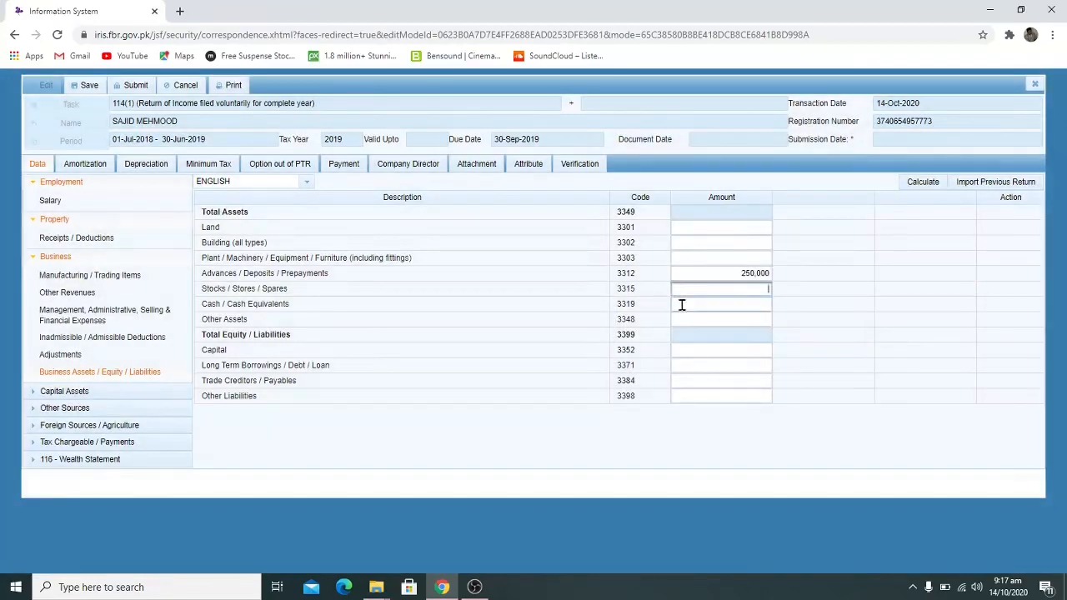
click(681, 304)
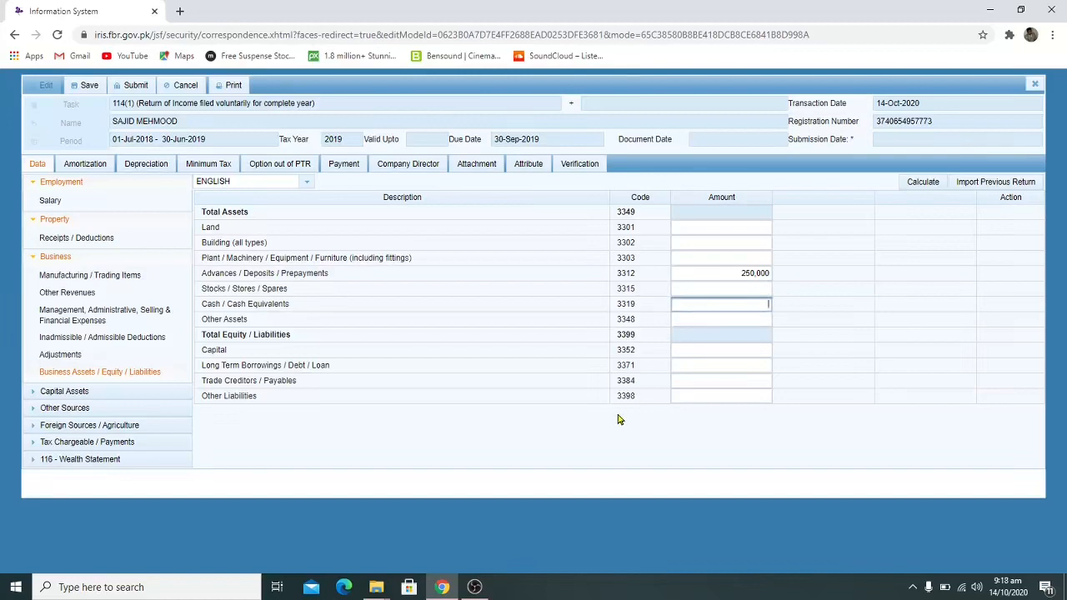
text(450000)
click(725, 365)
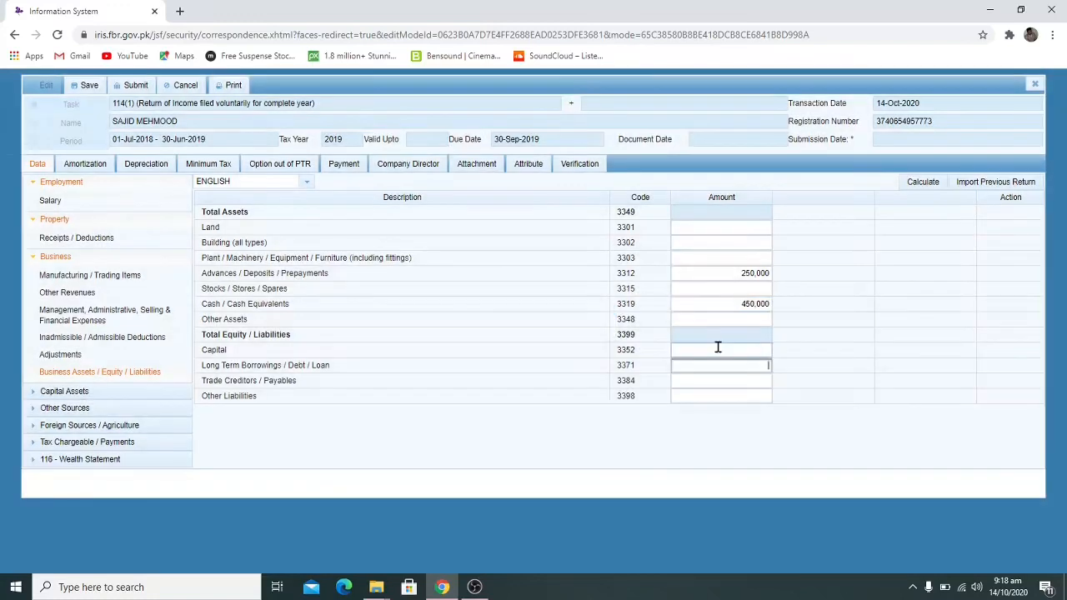
Enter capital 1,500,000, trade creditors 245,000 and other liabilities 45,000, then recalculate the totals
click(718, 347)
text(1500000)
click(726, 369)
click(738, 384)
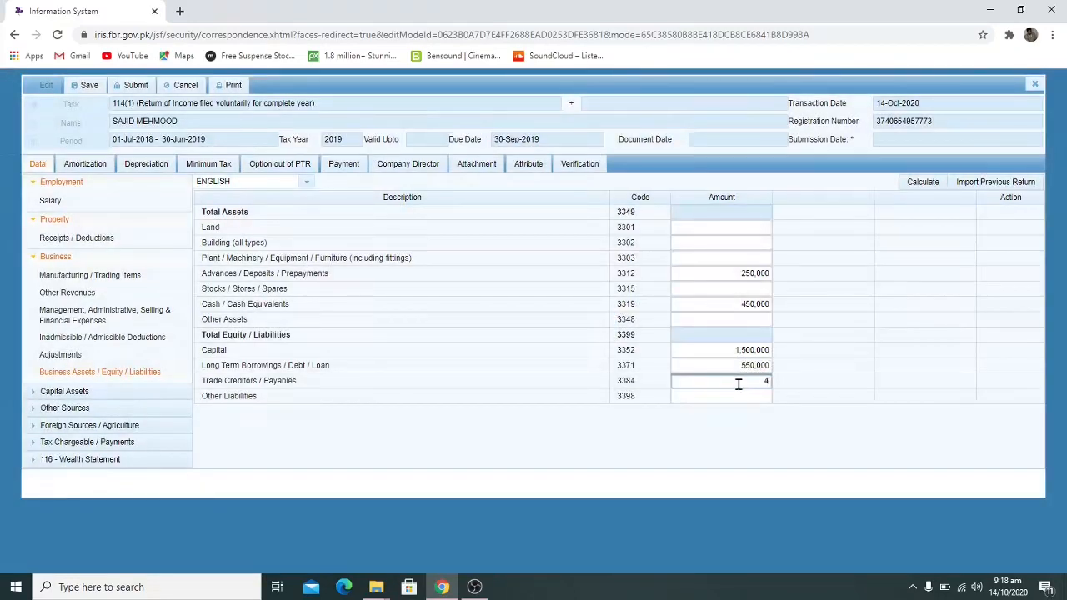
text(245000)
click(757, 397)
text(45000)
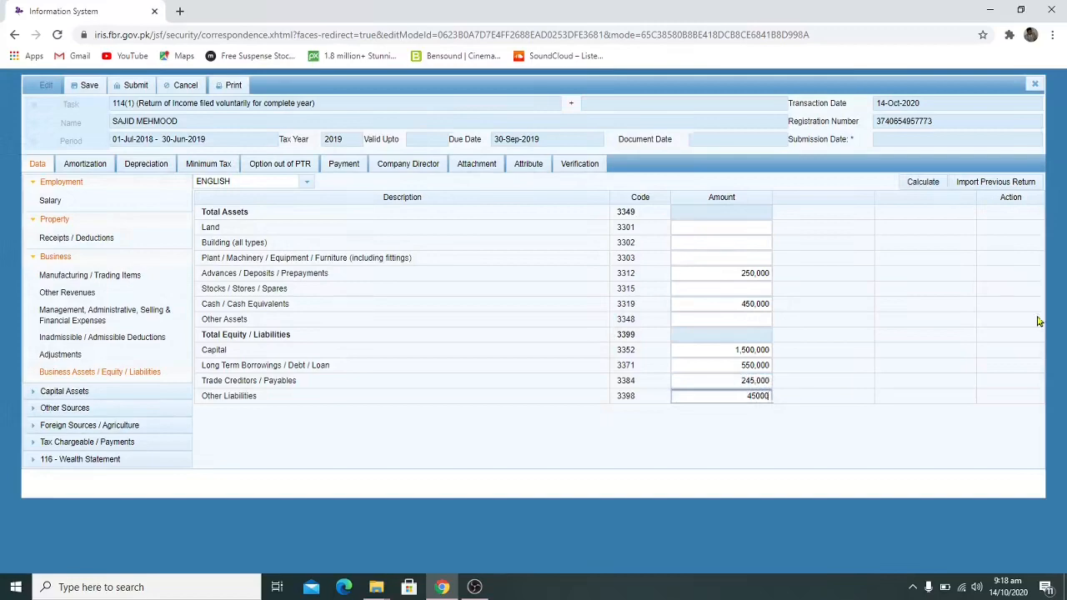
click(912, 183)
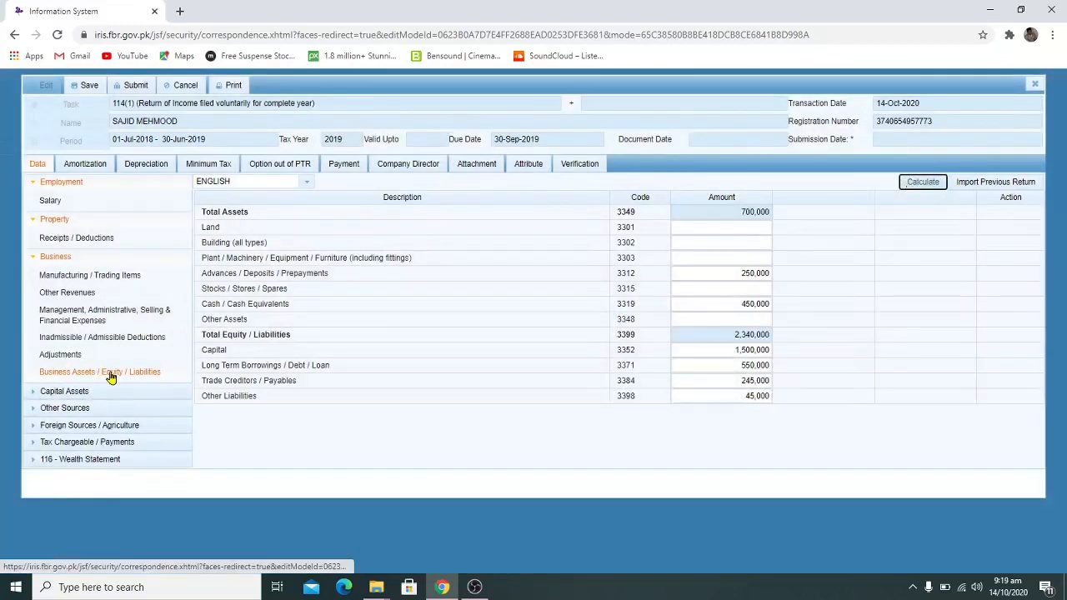
click(33, 262)
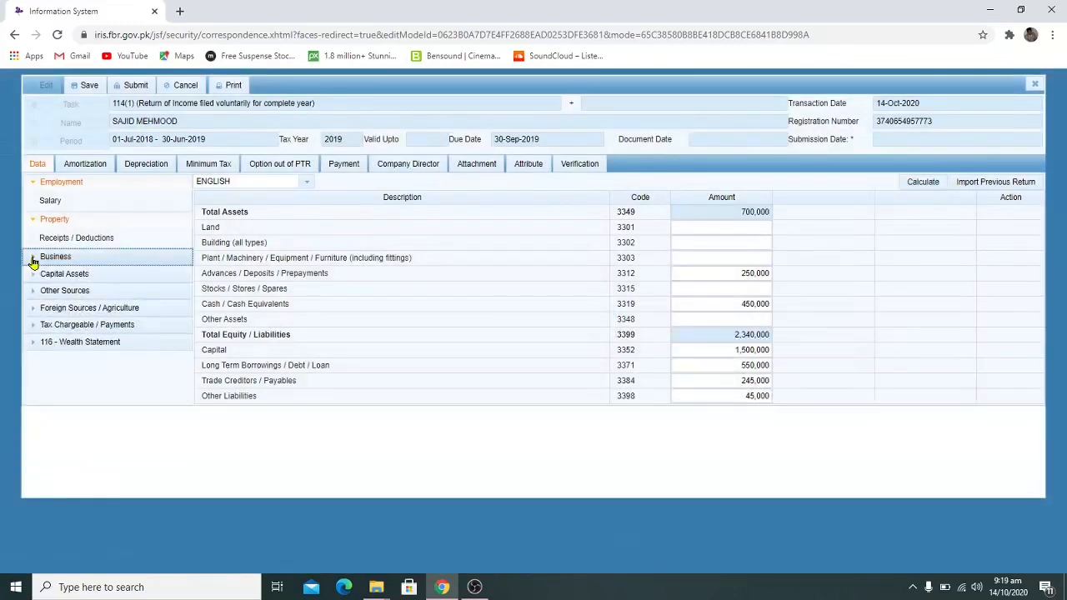
click(32, 274)
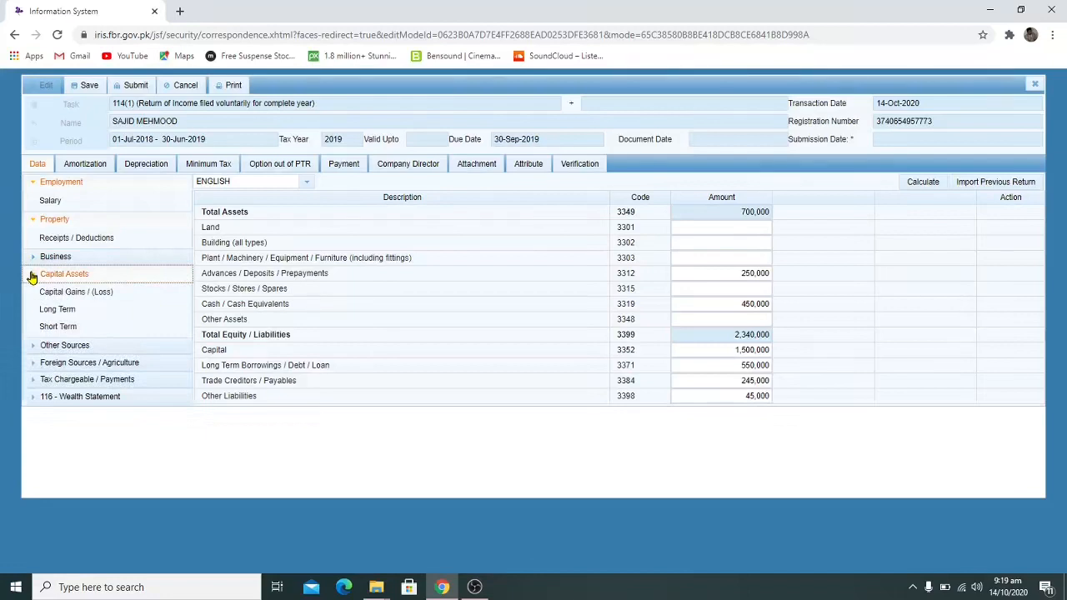
Browse the left-tree sections and review the Adjustable Tax schedule under Tax Chargeable / Payments
click(31, 275)
click(31, 293)
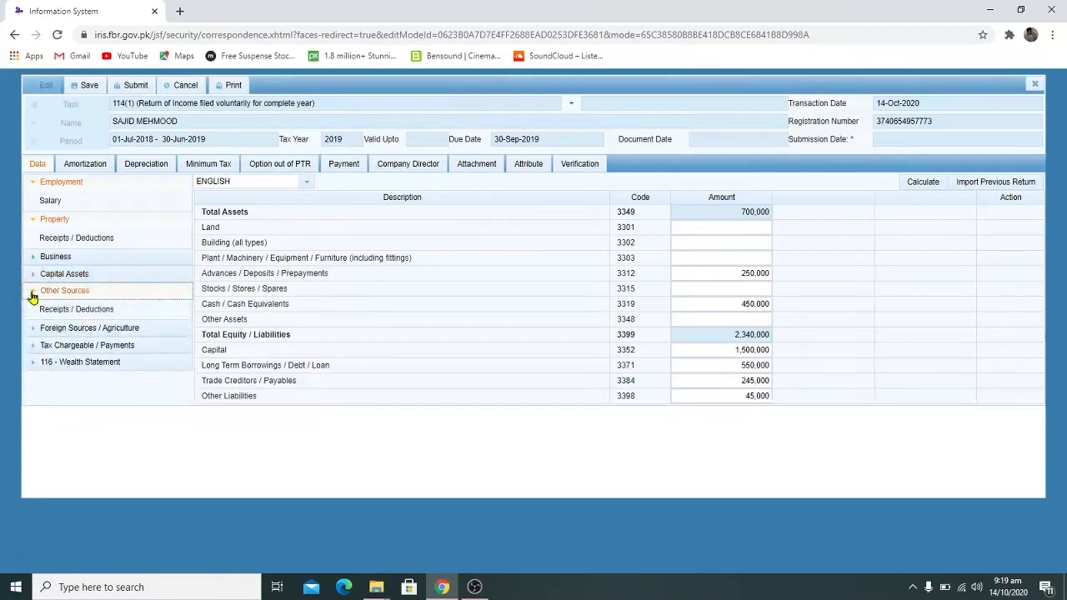
click(32, 293)
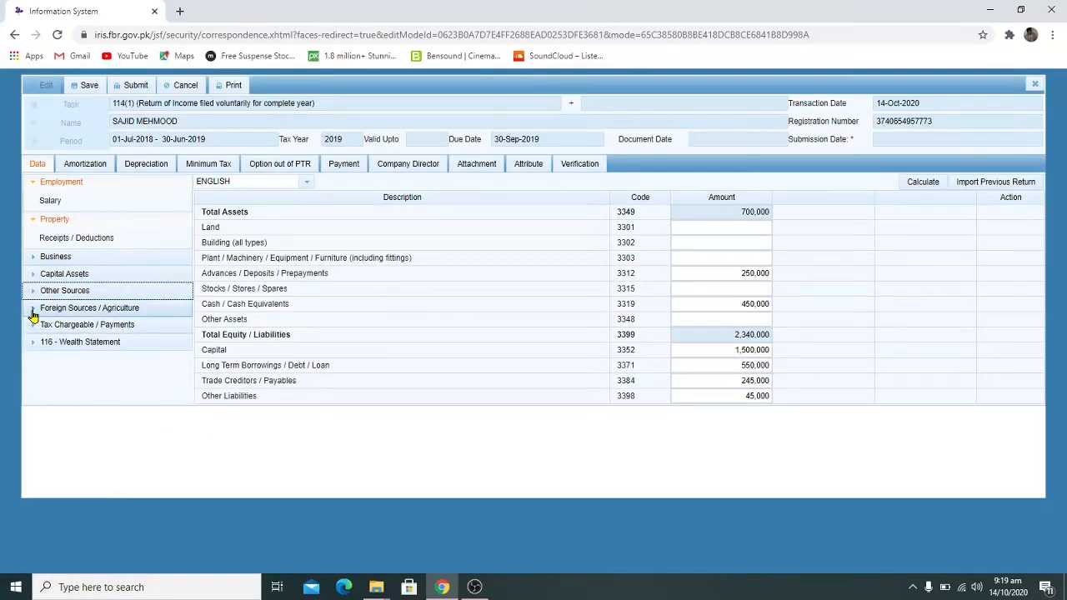
click(33, 314)
click(33, 315)
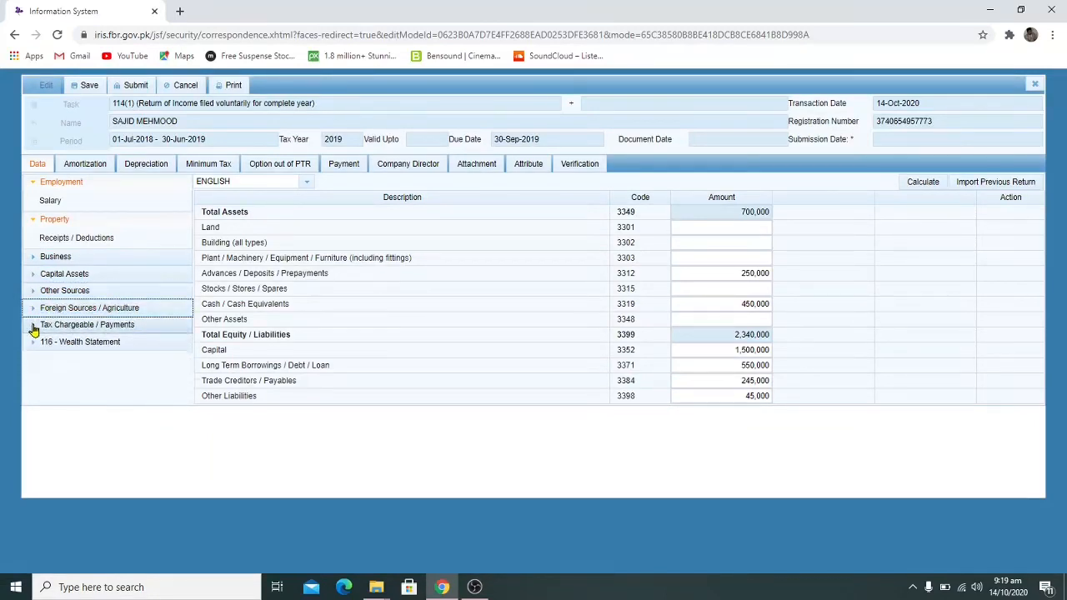
click(33, 330)
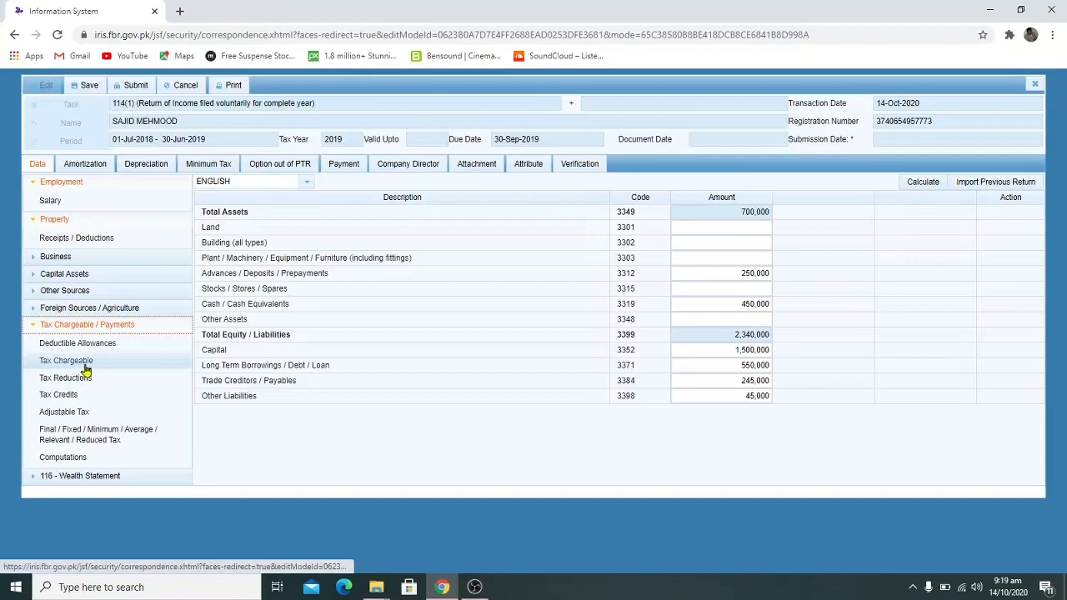
click(86, 414)
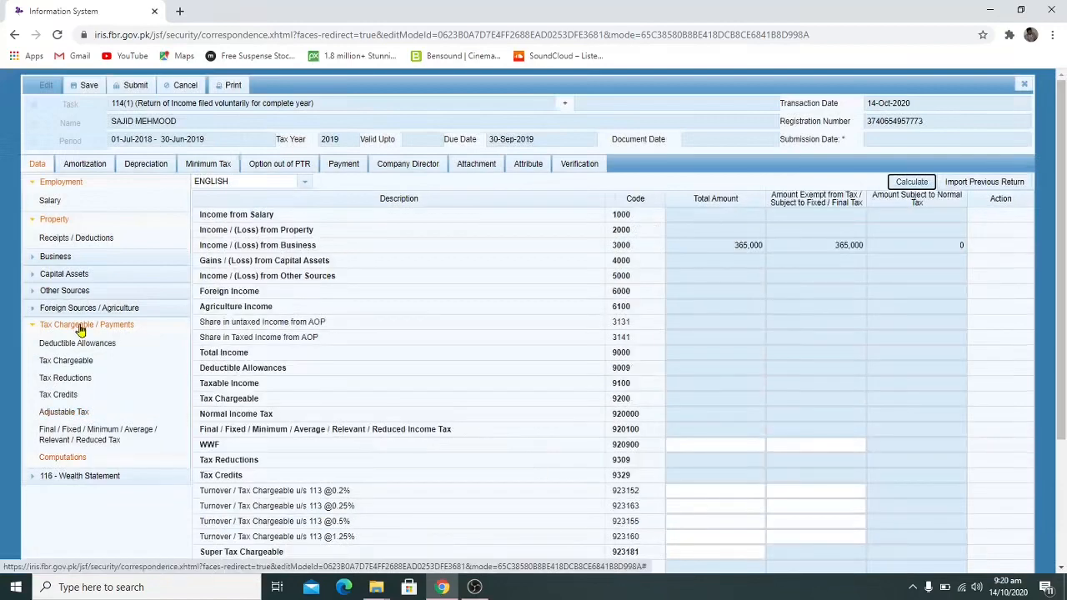
click(34, 326)
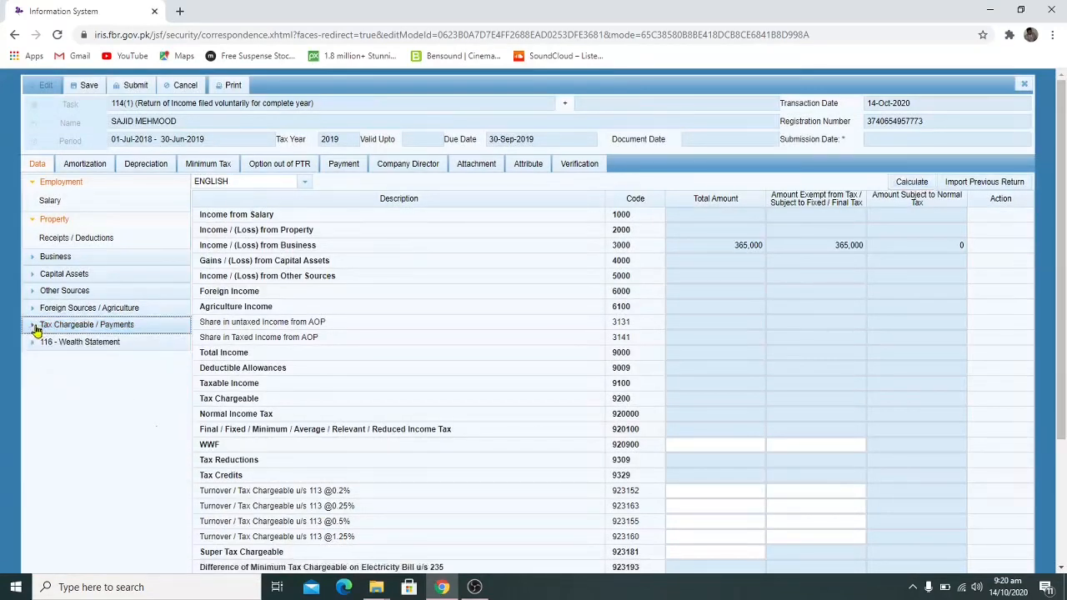
click(34, 328)
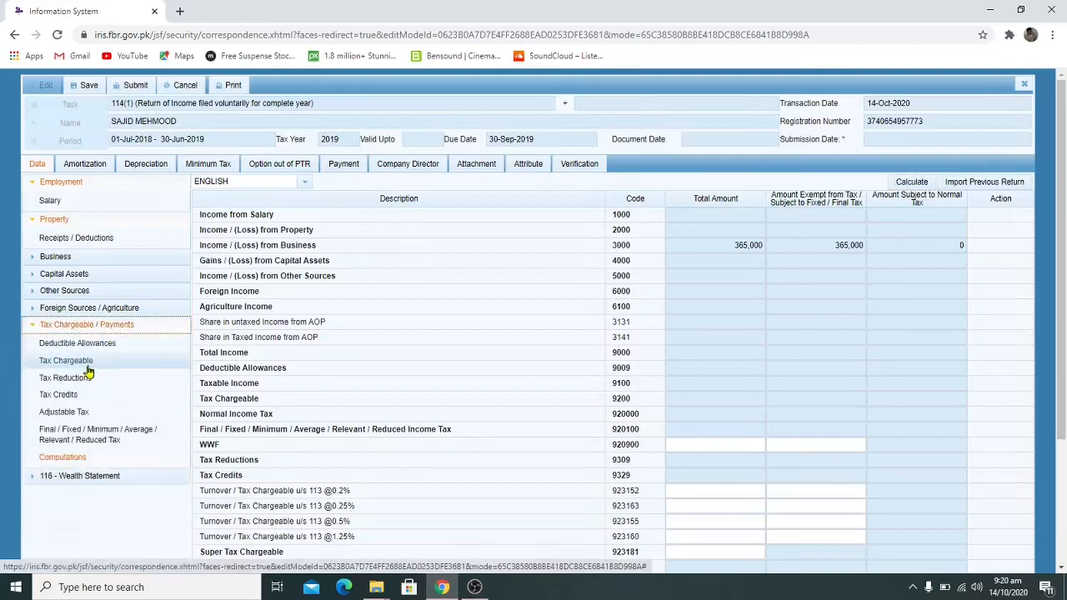
click(70, 413)
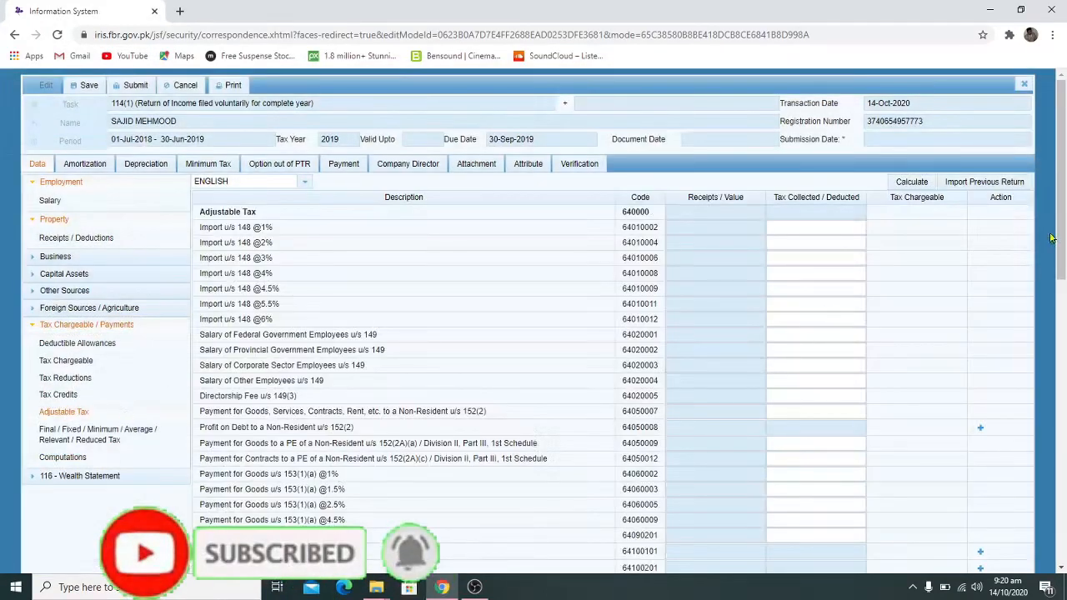
scroll(1061, 228, down, 1)
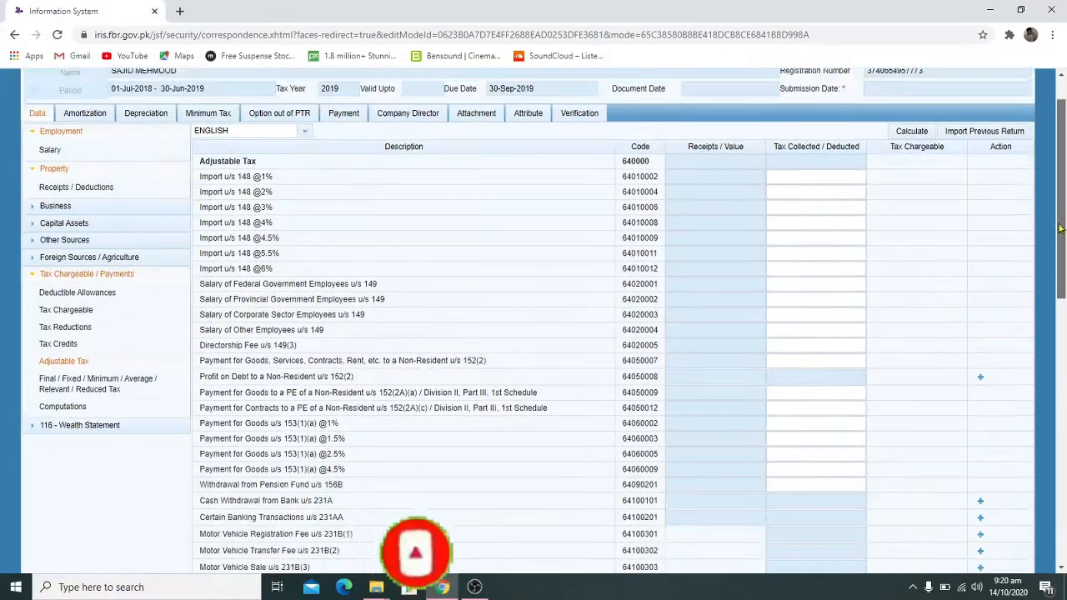
mouse_move(1061, 229)
mouse_down()
mouse_move(1065, 371)
mouse_move(1062, 208)
mouse_up()
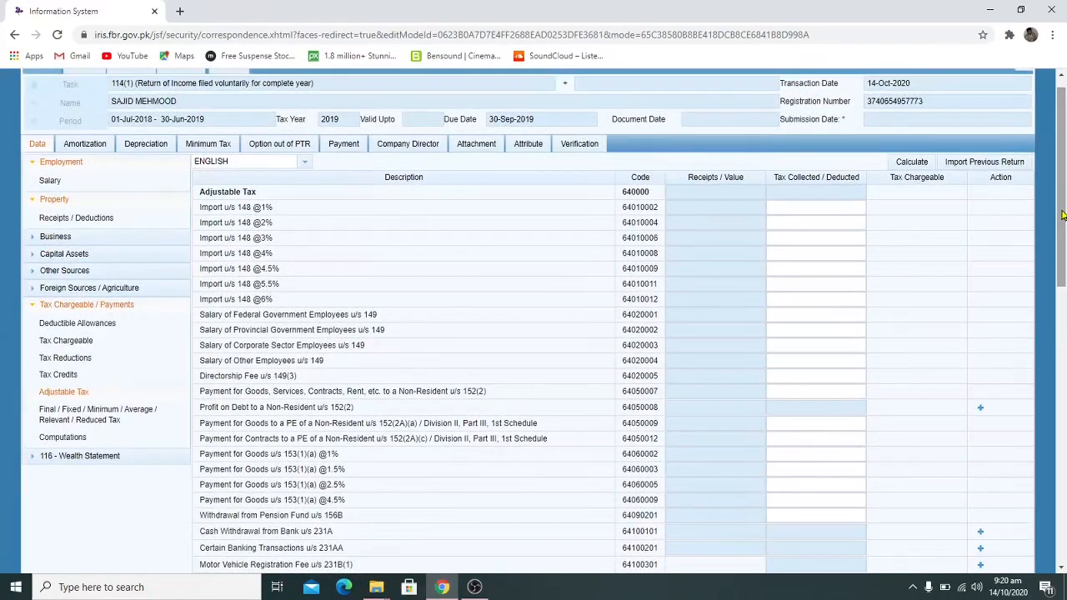
Bring up Computations, showing business income of 365,000 entirely under exempt/final tax
click(76, 438)
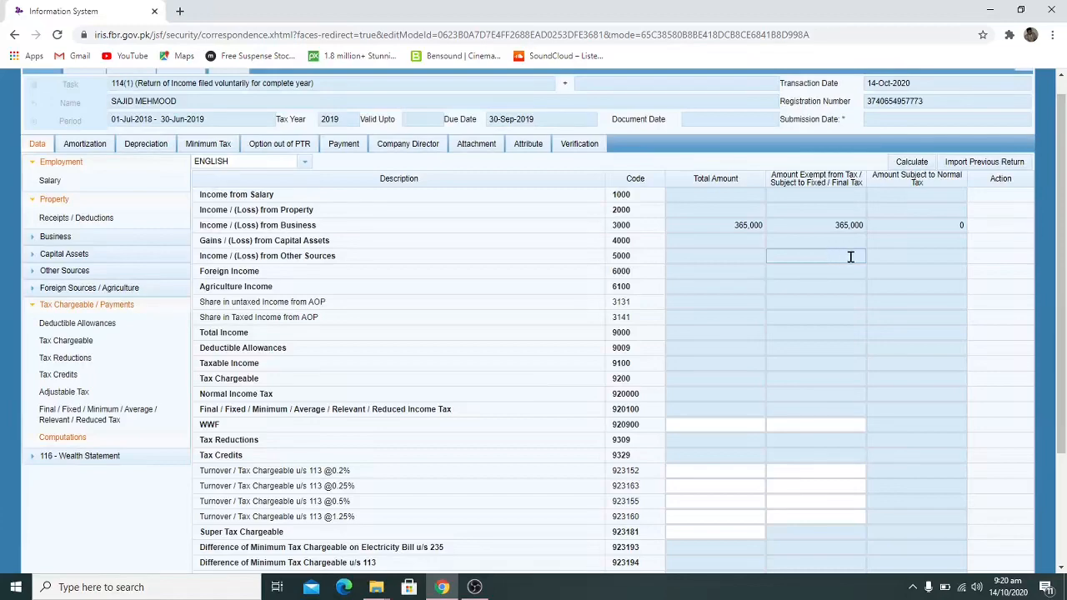
drag(1063, 252, 1062, 362)
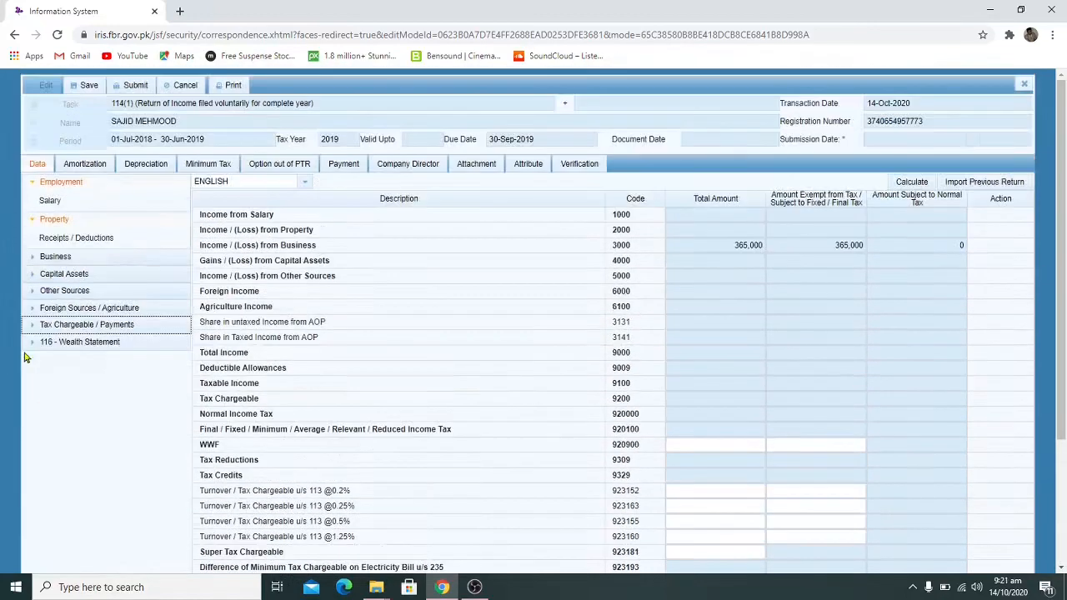
click(30, 344)
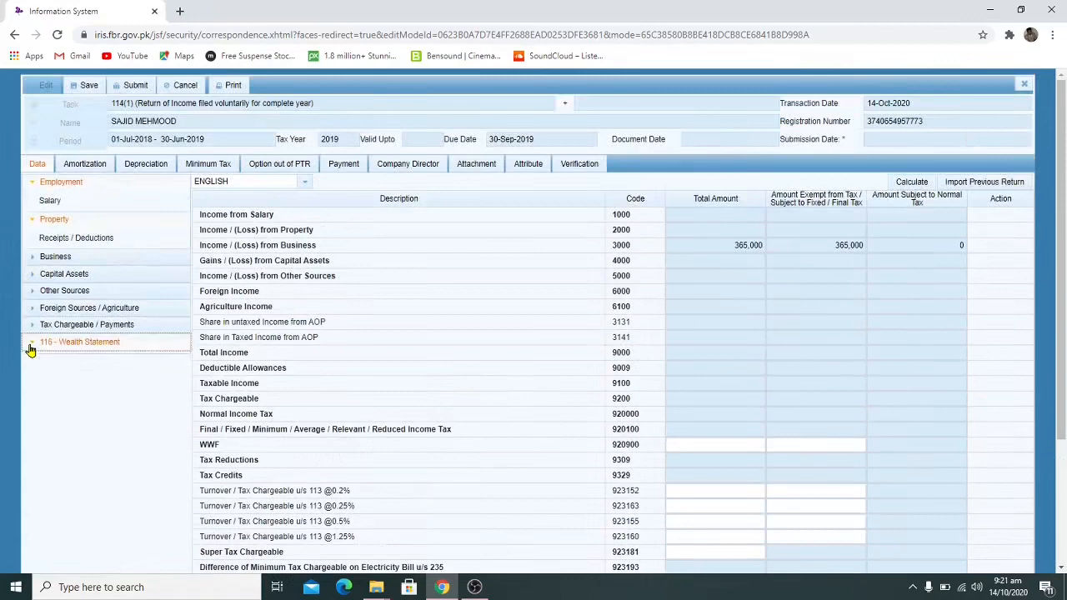
In Personal Expenses, enter 450,000 for other personal/household expenses (7087) and recalculate the total
click(63, 364)
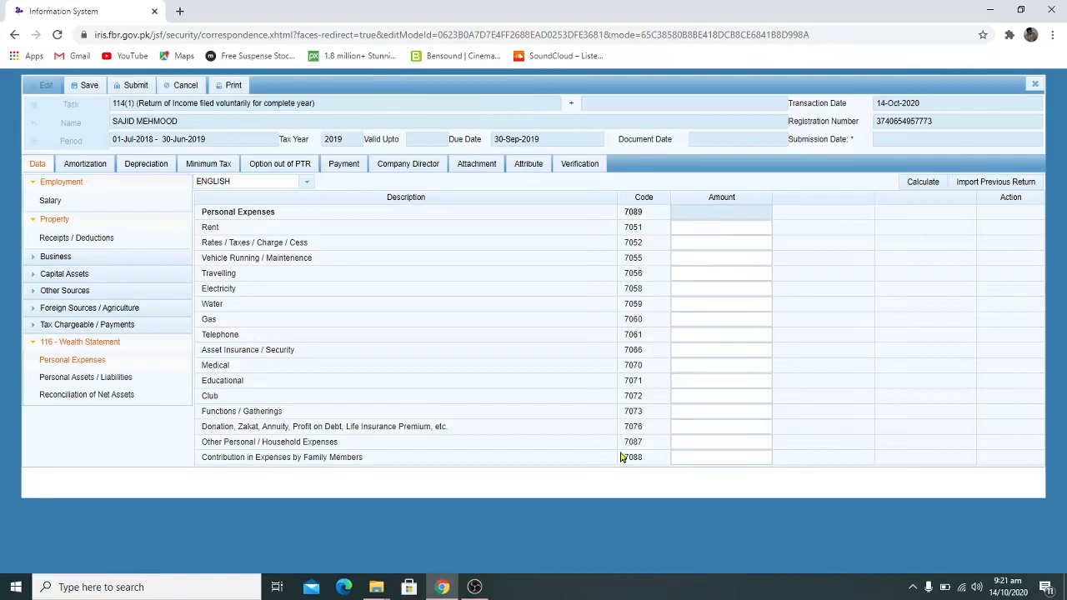
click(705, 444)
text(450000)
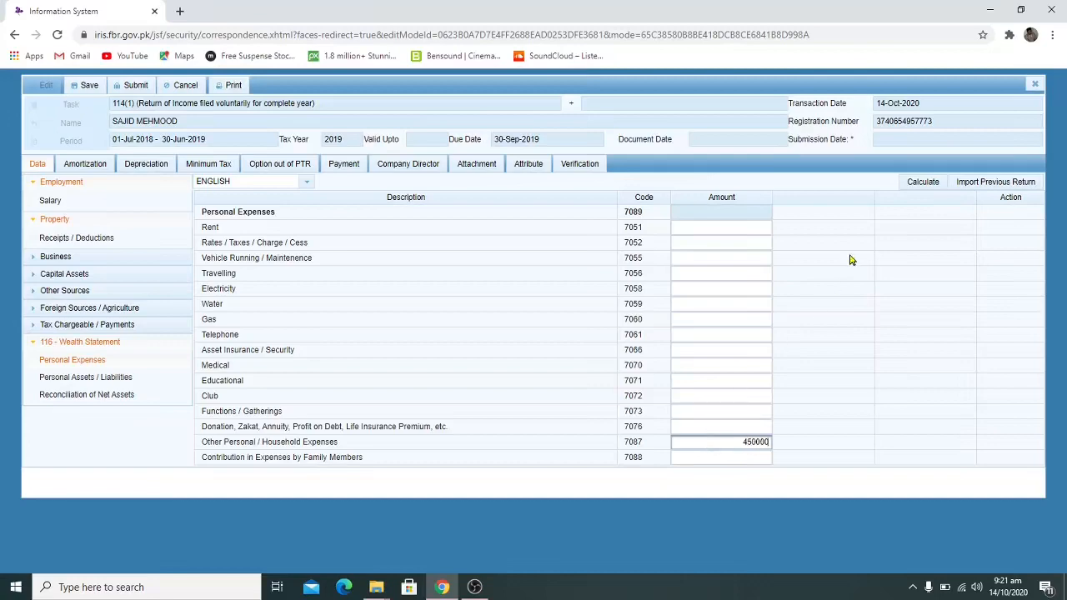
click(923, 182)
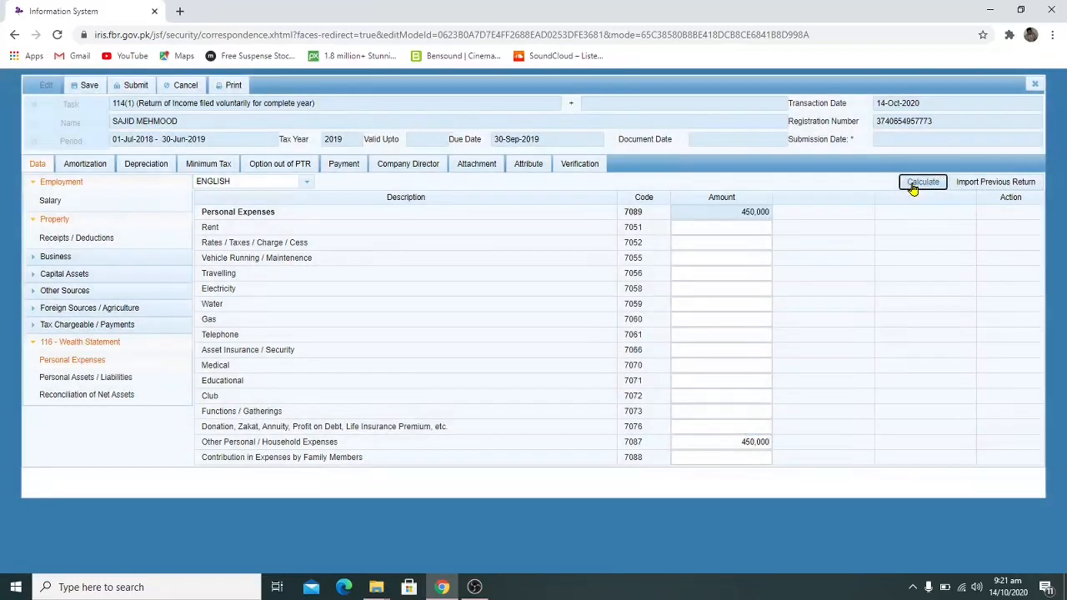
click(914, 189)
click(914, 188)
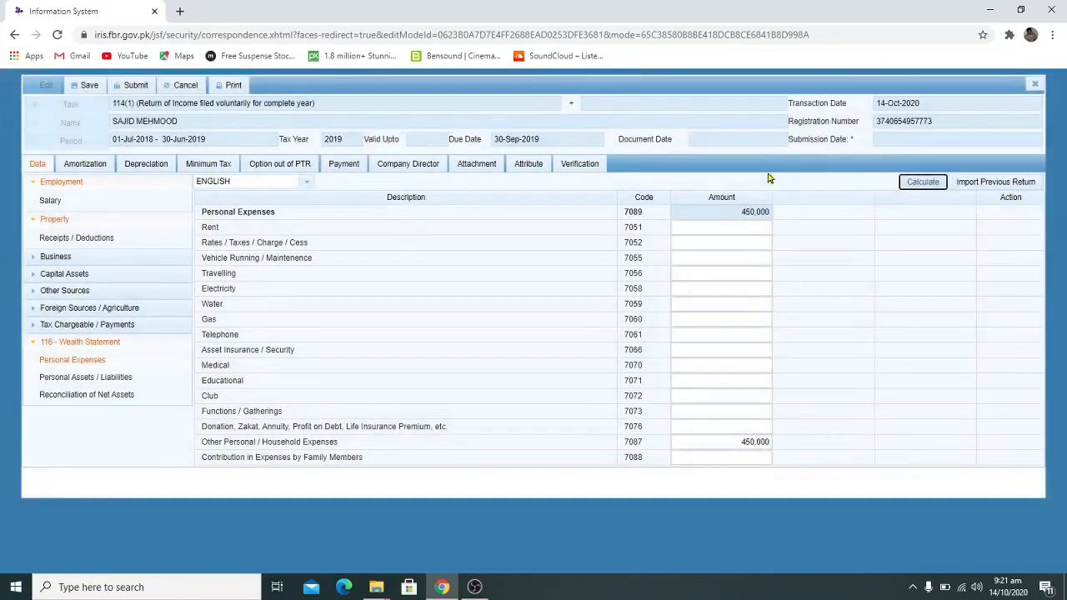
Open the Personal Assets / Liabilities schedule, start a row 7006 investment entry, then cancel it
click(98, 380)
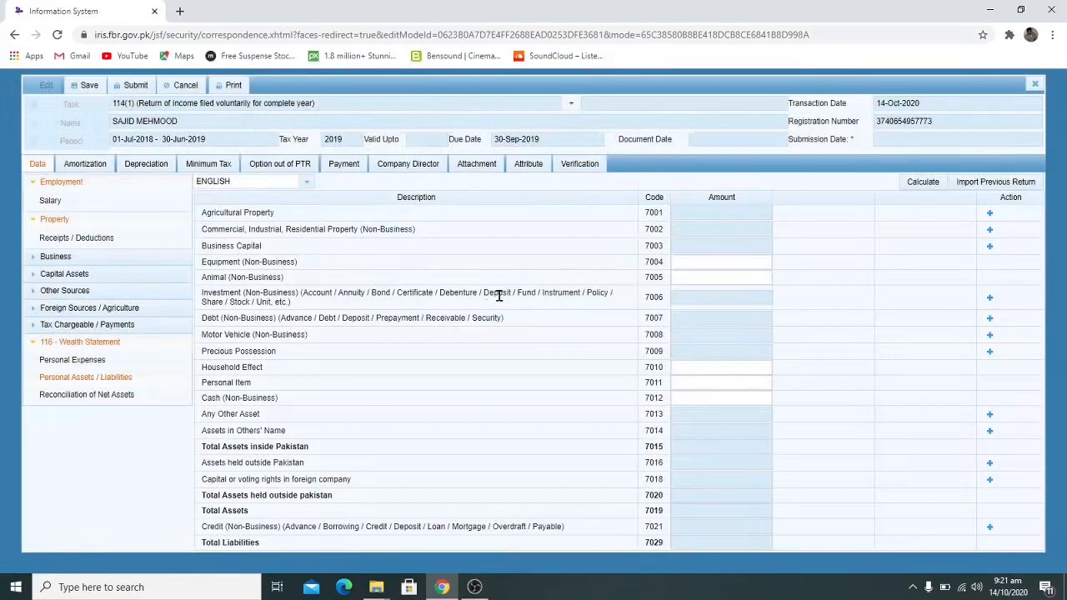
click(989, 299)
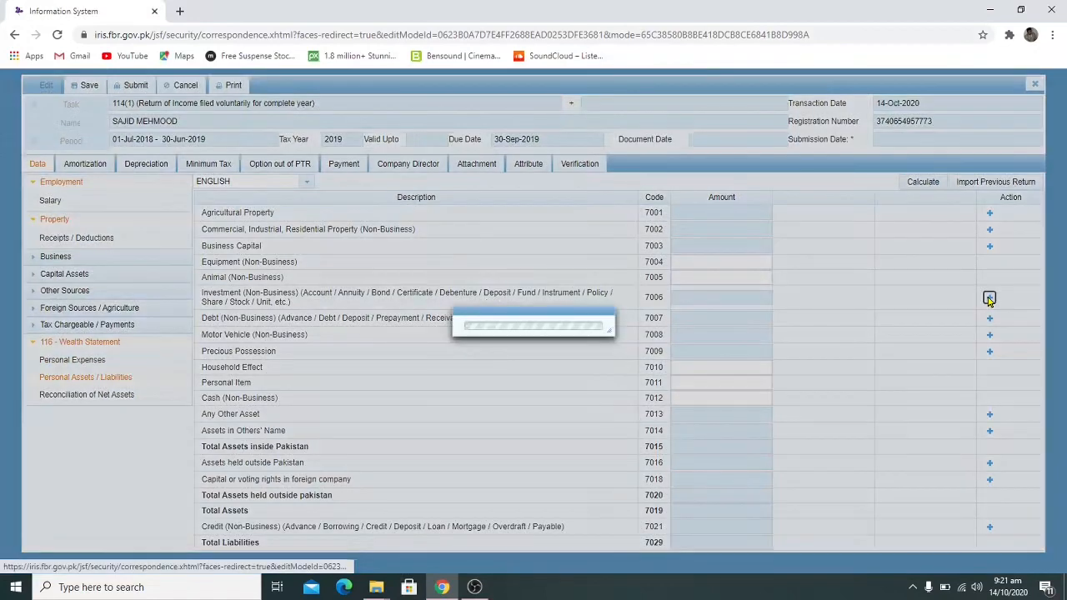
click(539, 281)
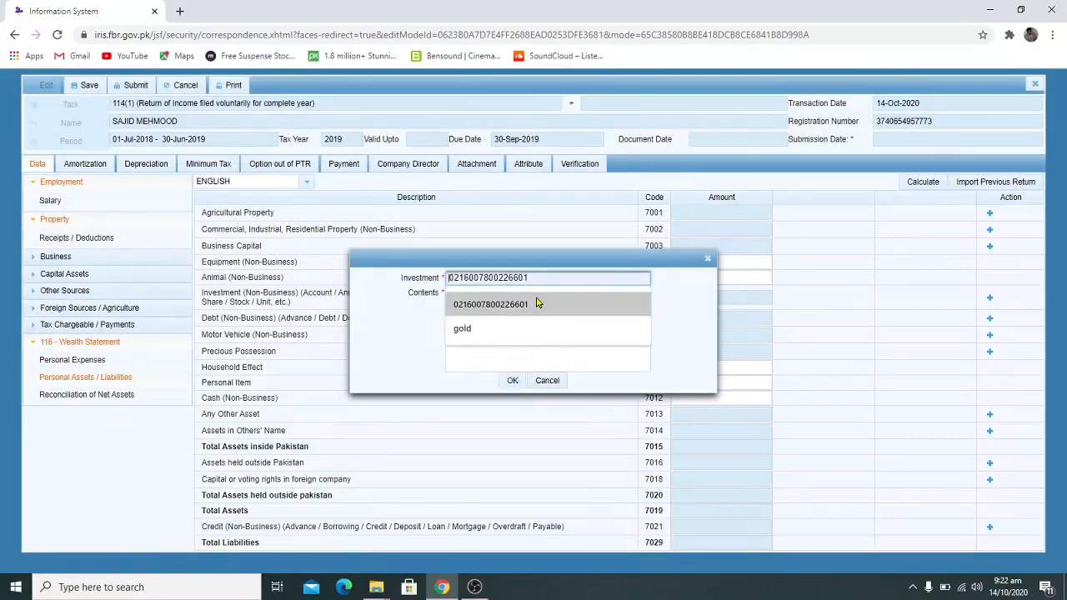
click(537, 303)
click(542, 312)
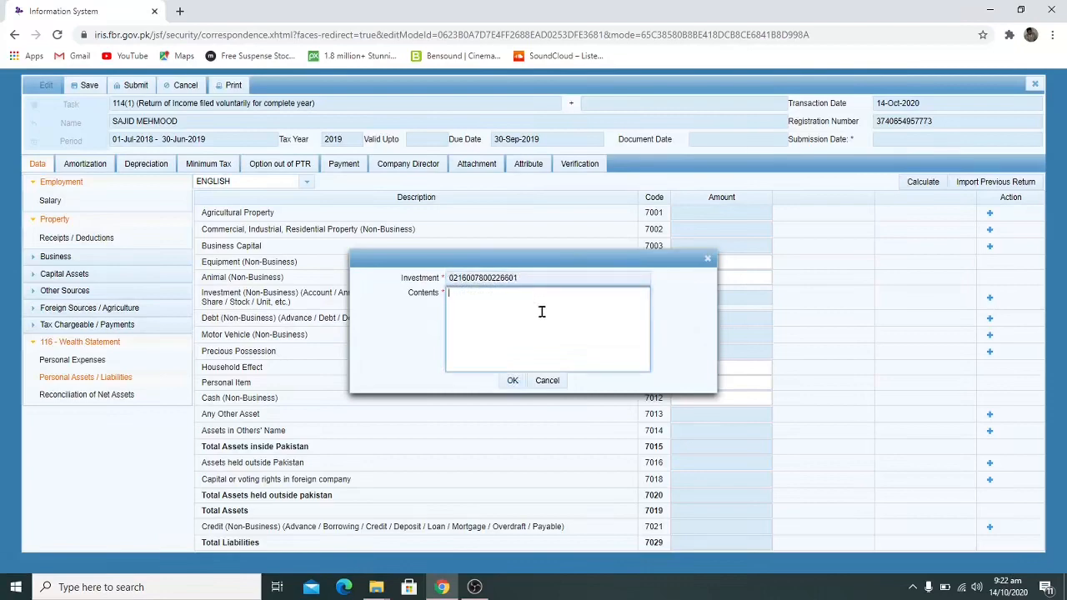
click(561, 390)
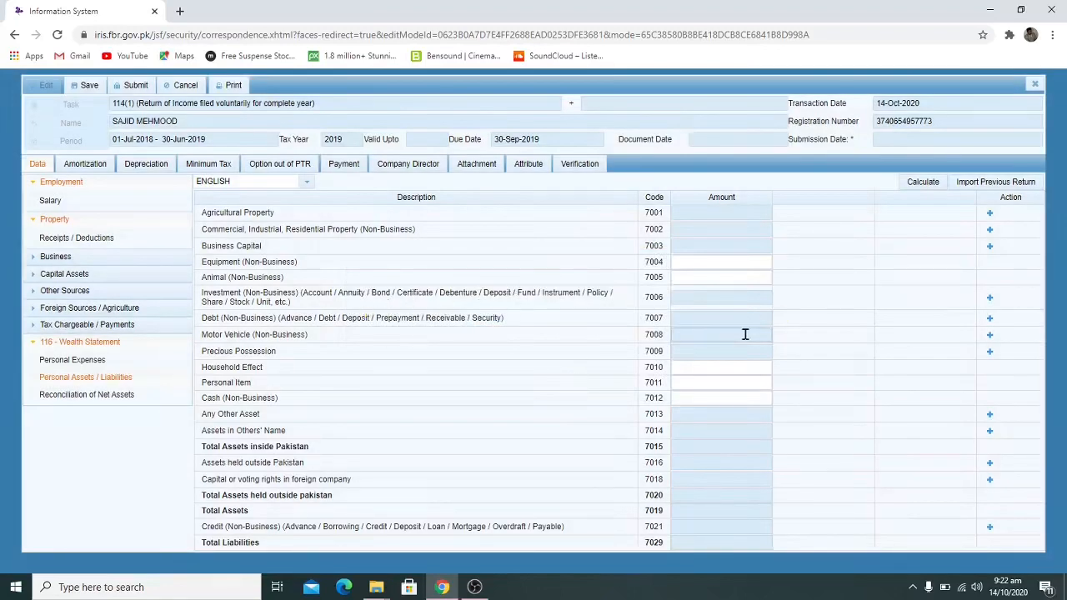
Add a row 7006 investment with the saved IBAN, described as a Bank Al Habib current account
click(990, 299)
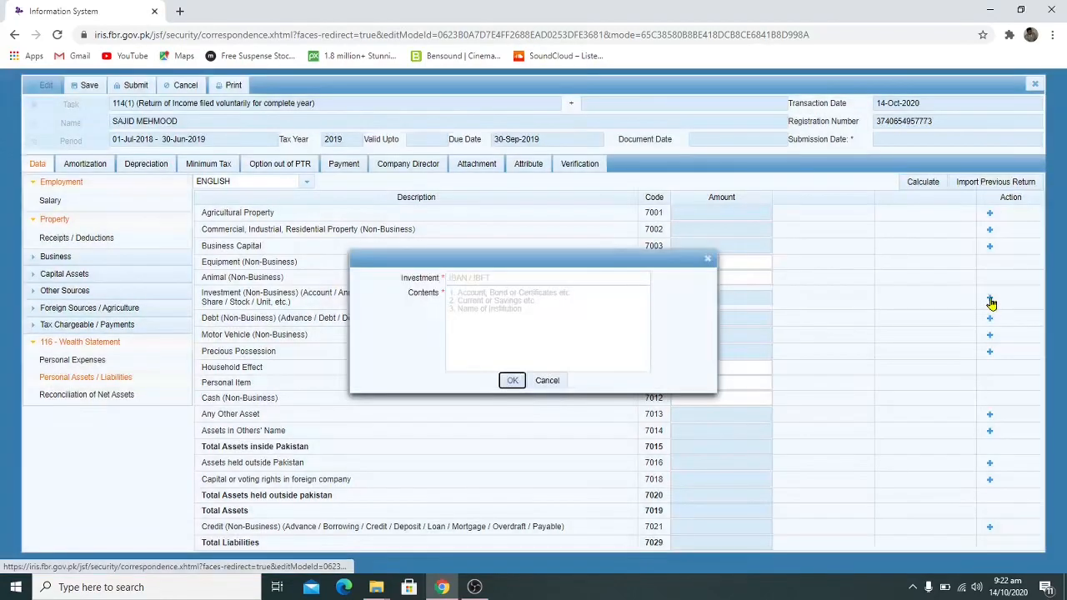
click(561, 288)
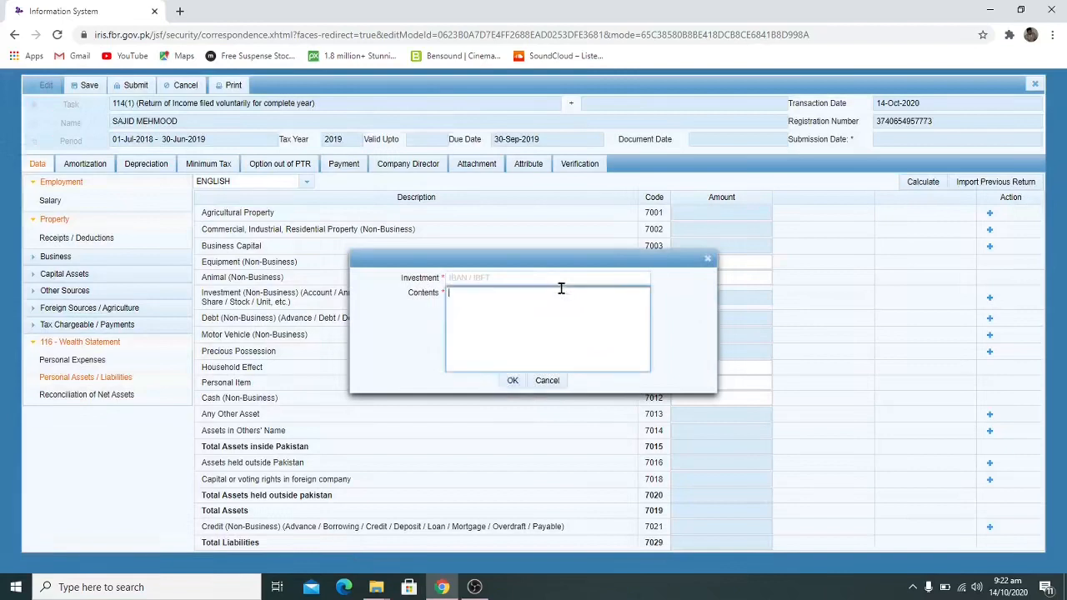
click(561, 283)
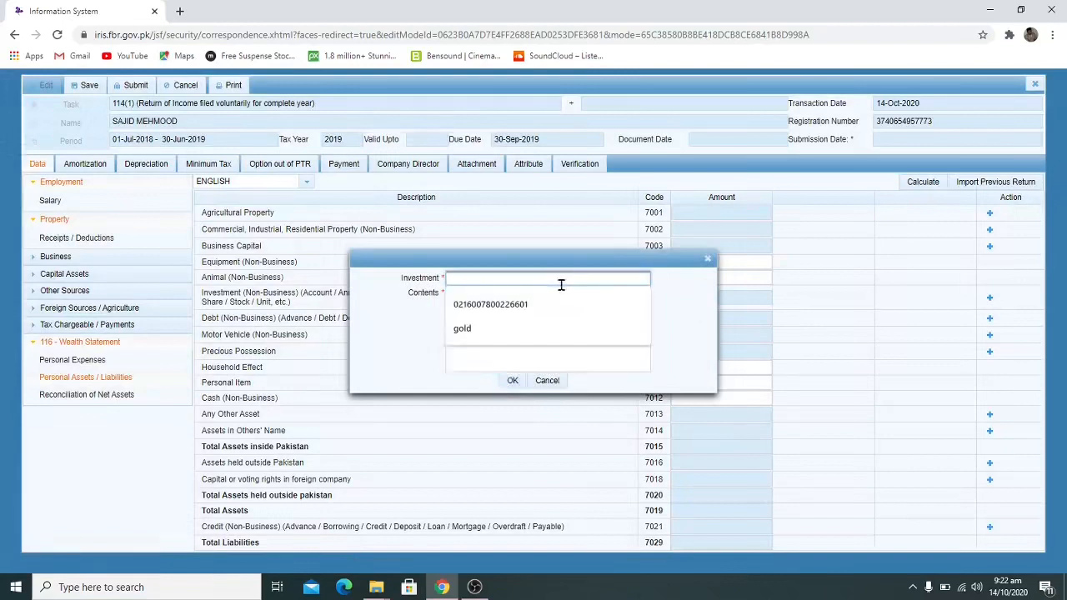
click(533, 305)
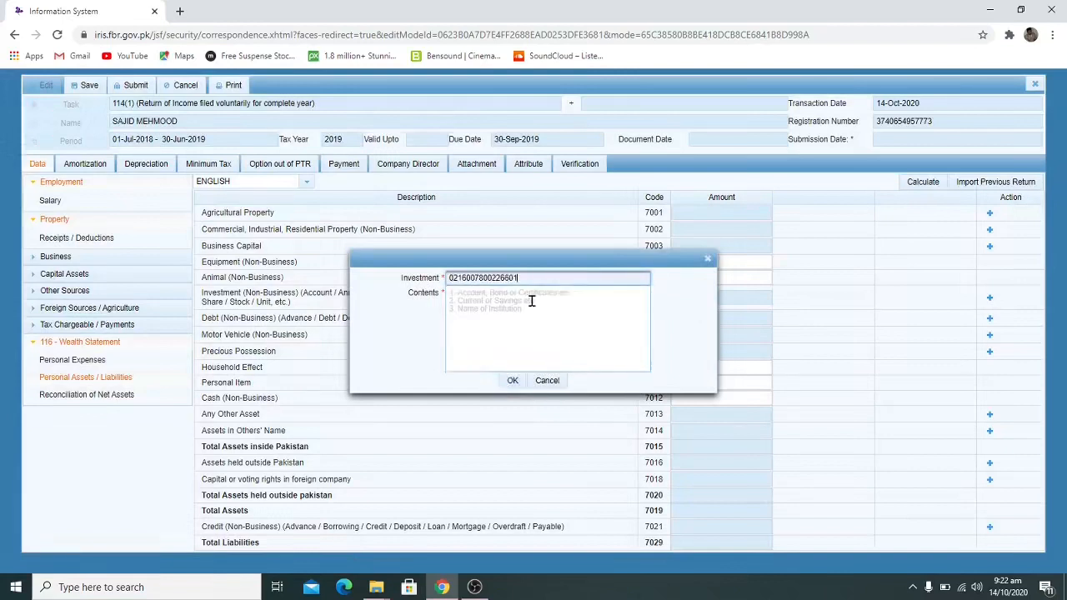
click(576, 307)
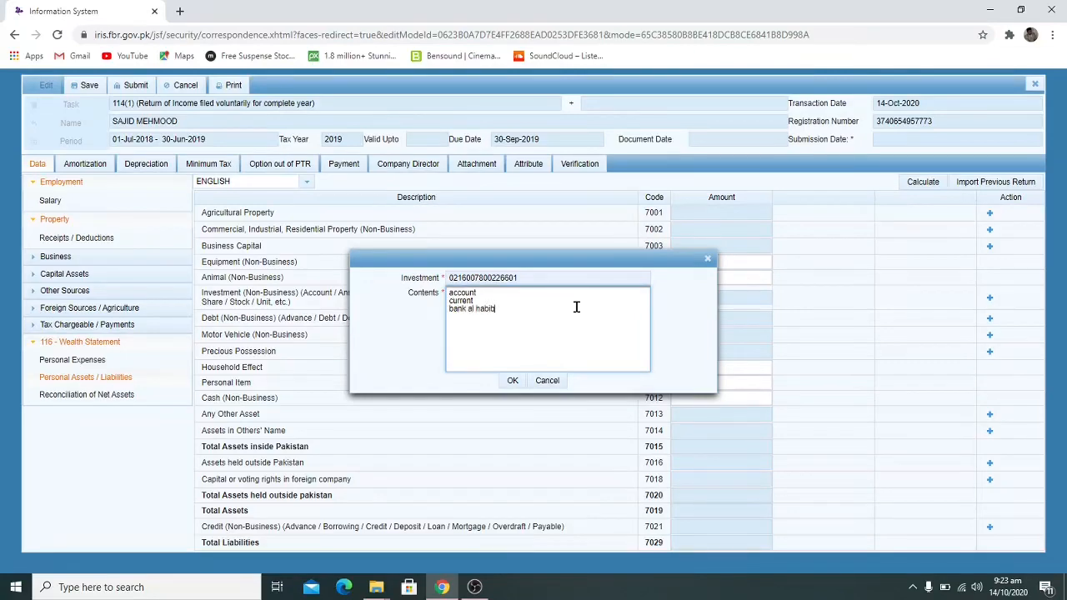
click(513, 380)
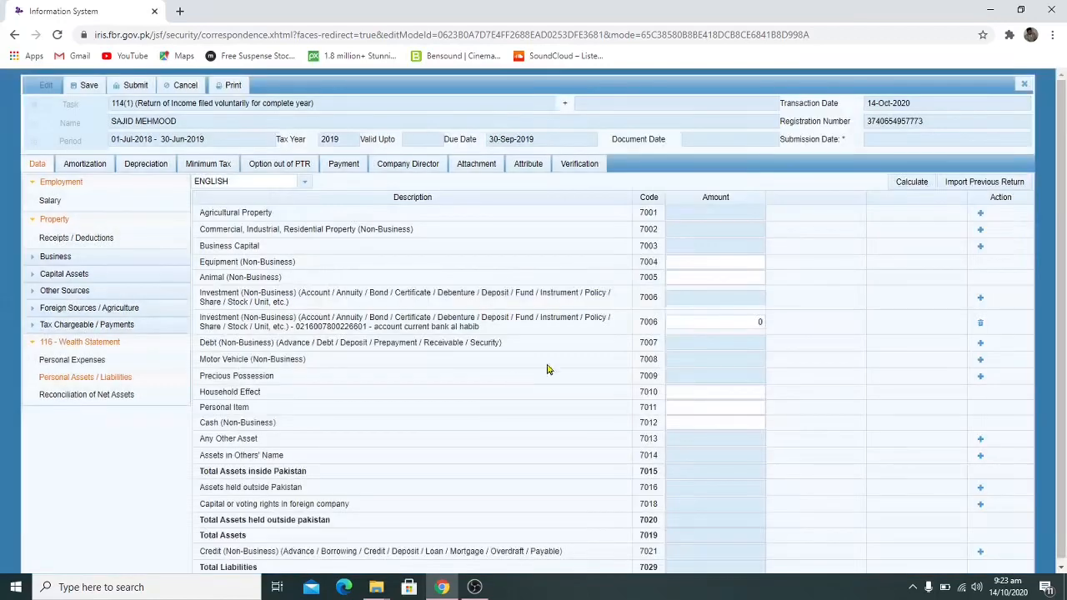
Enter 5,000,000 for the Bank Al Habib account, recalculate totals, and open Reconciliation of Net Assets
click(714, 326)
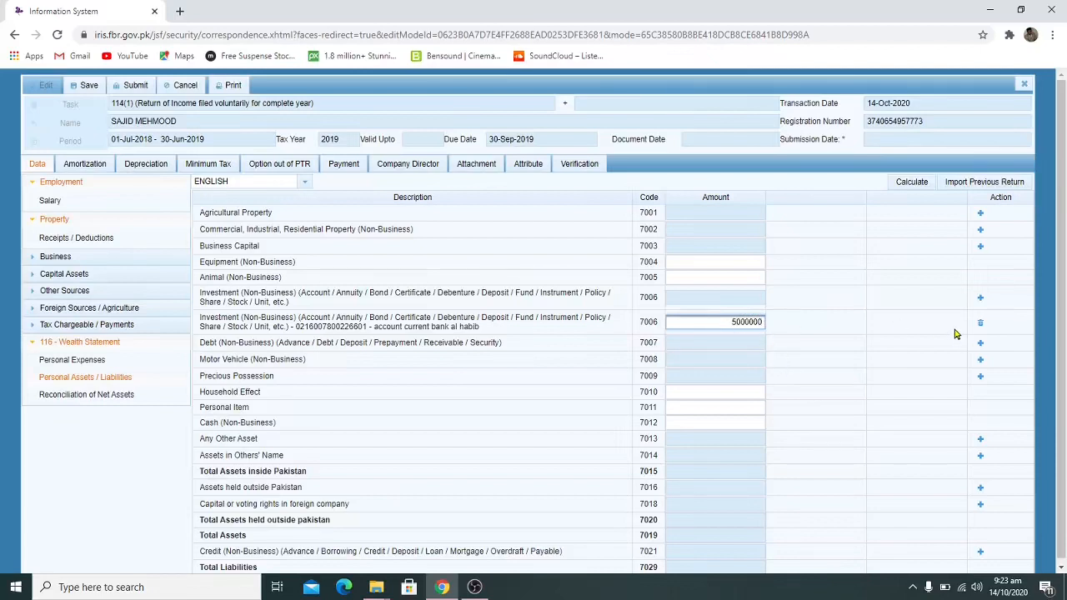
click(911, 183)
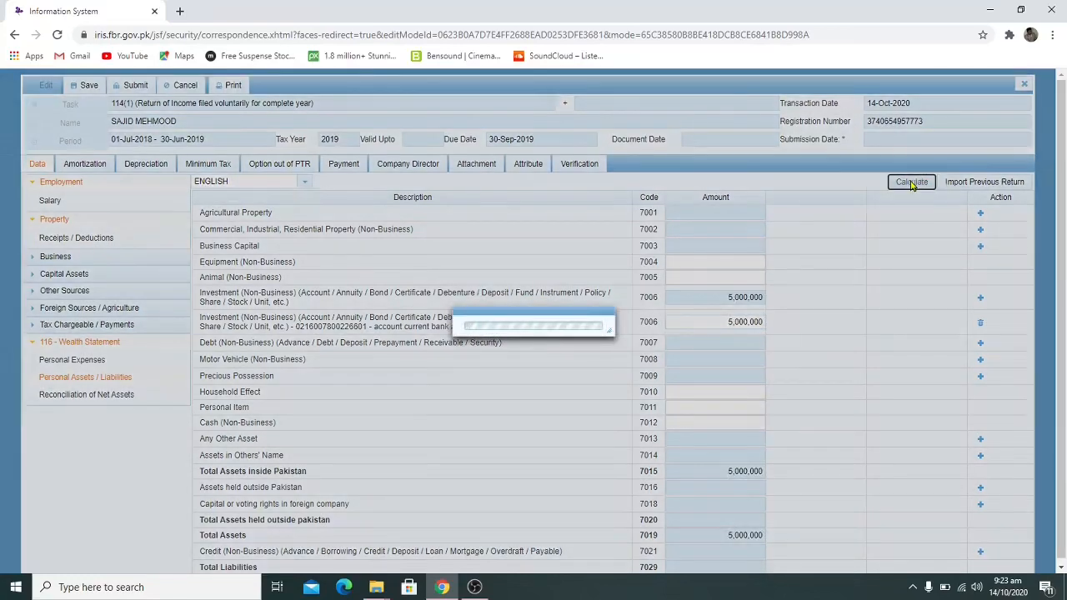
click(116, 392)
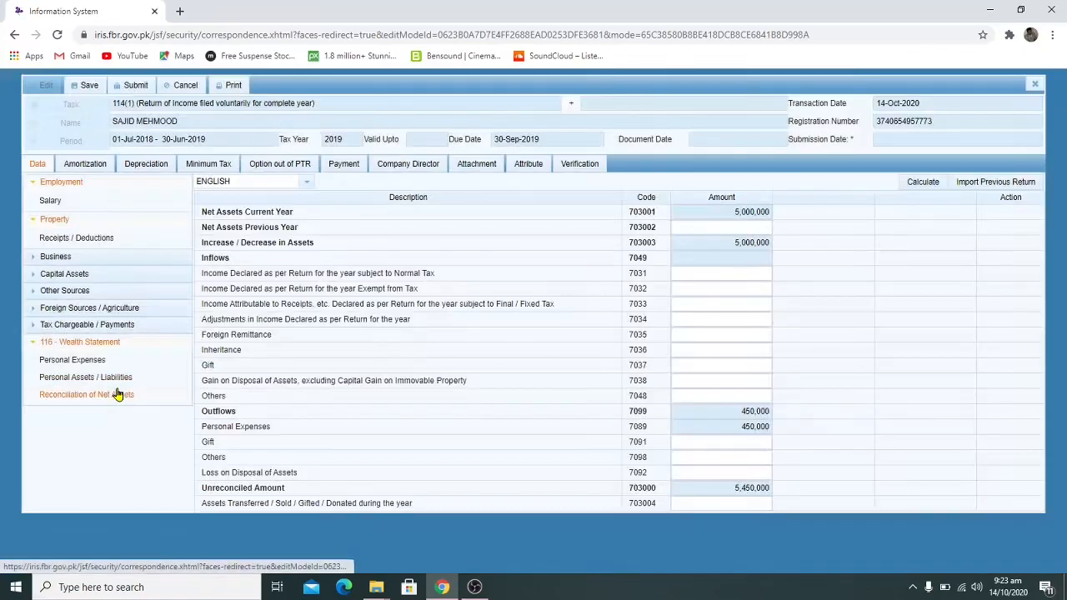
Enter 500,000 previous-year net assets and 4,950,000 inheritance (7036), recalculating until unreconciled is 0
click(94, 378)
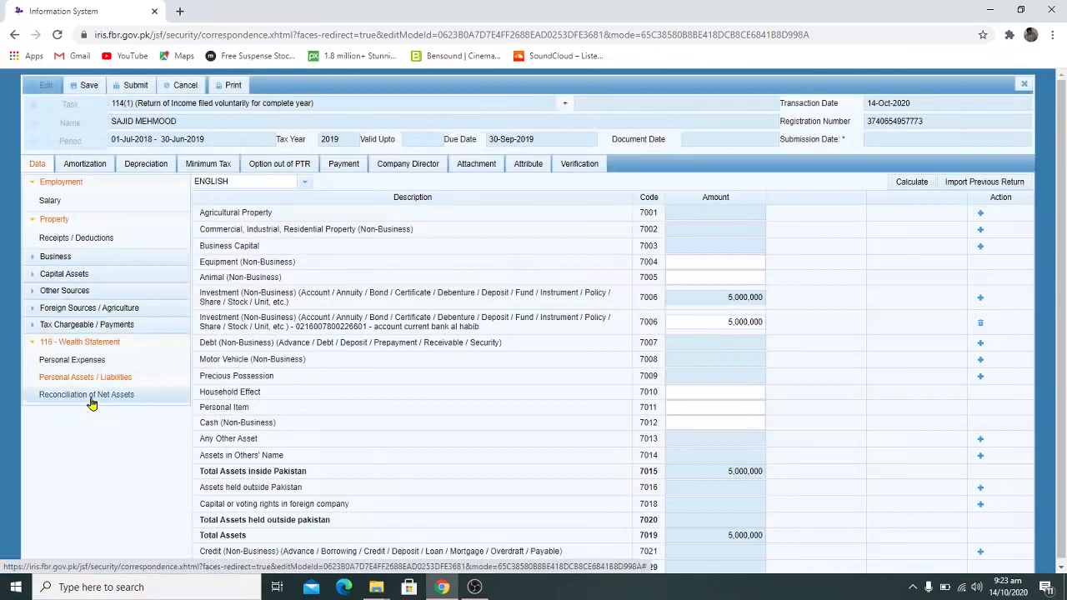
click(92, 398)
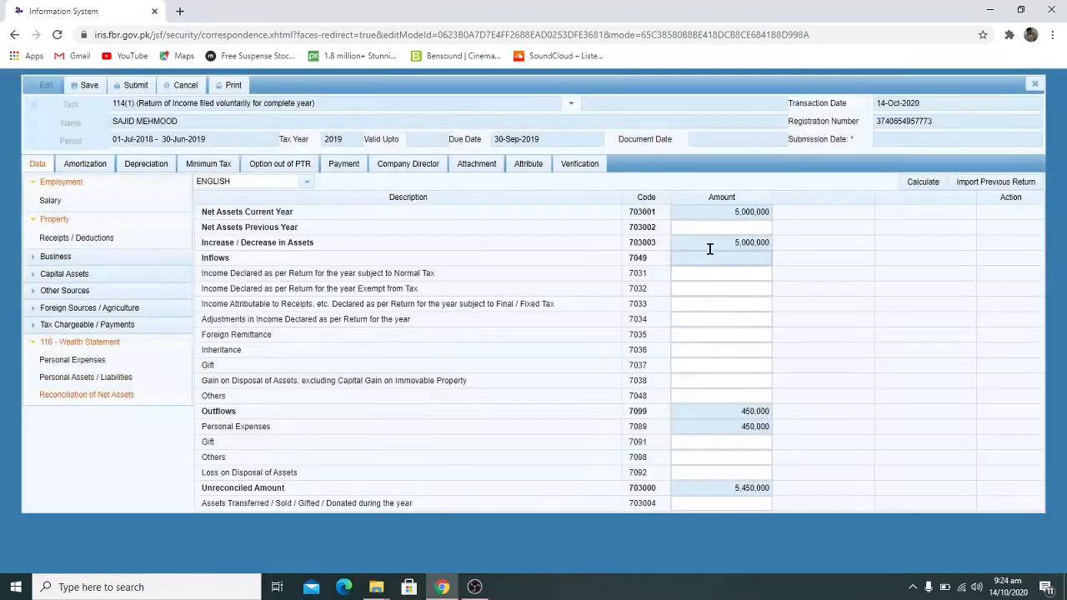
click(712, 227)
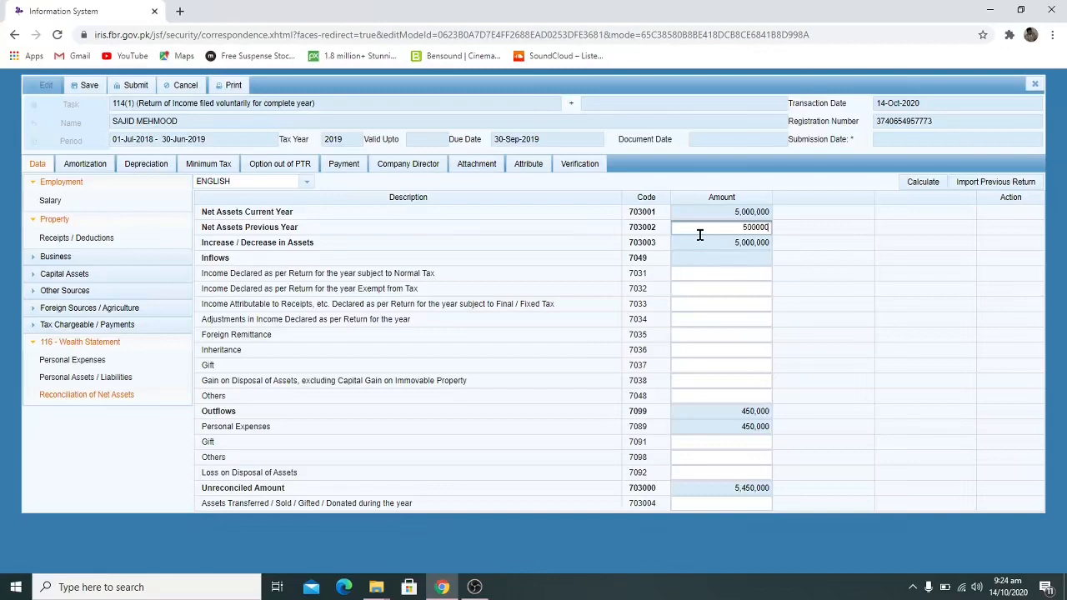
click(913, 184)
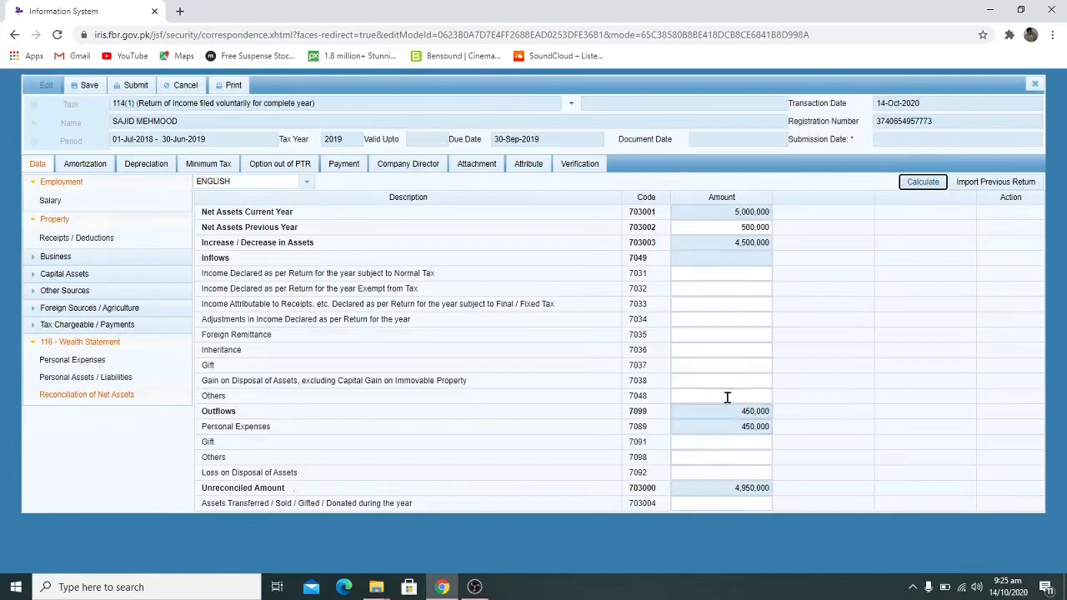
click(715, 351)
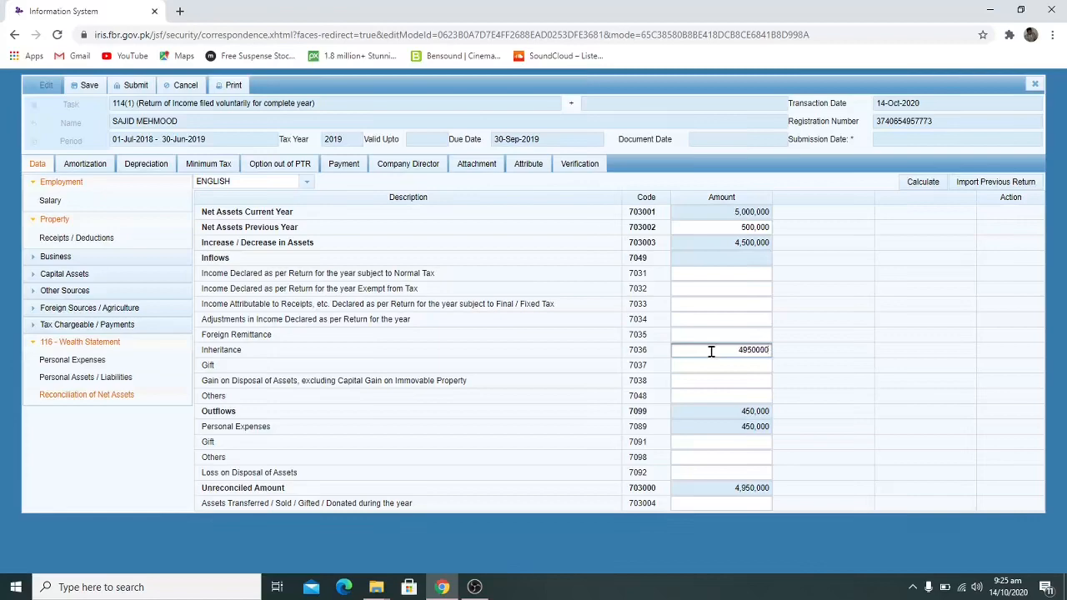
click(922, 183)
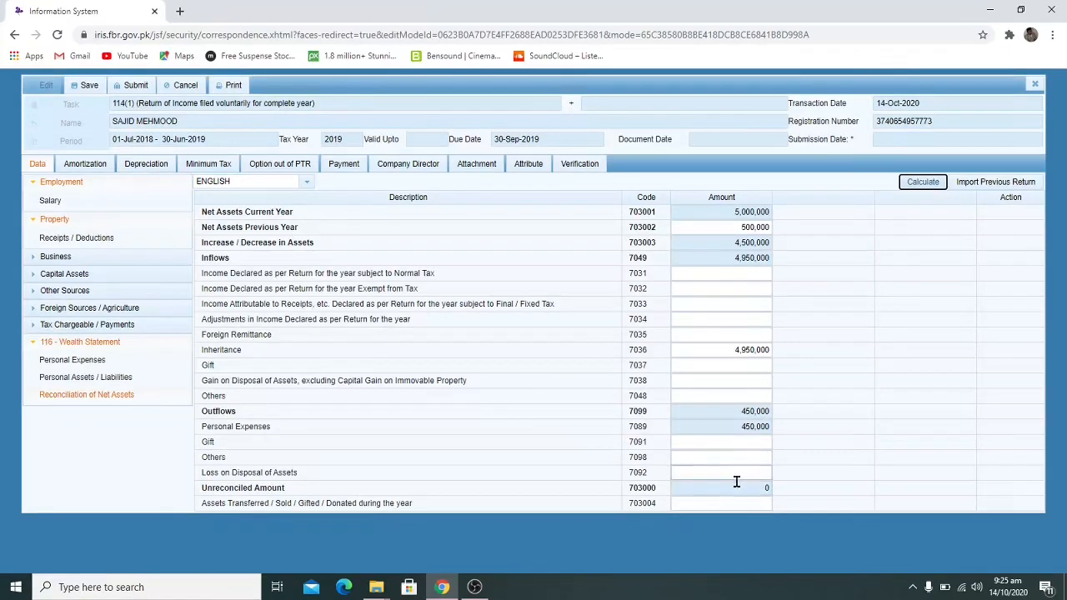
Save the return, then close the return form, confirming with Yes
click(89, 86)
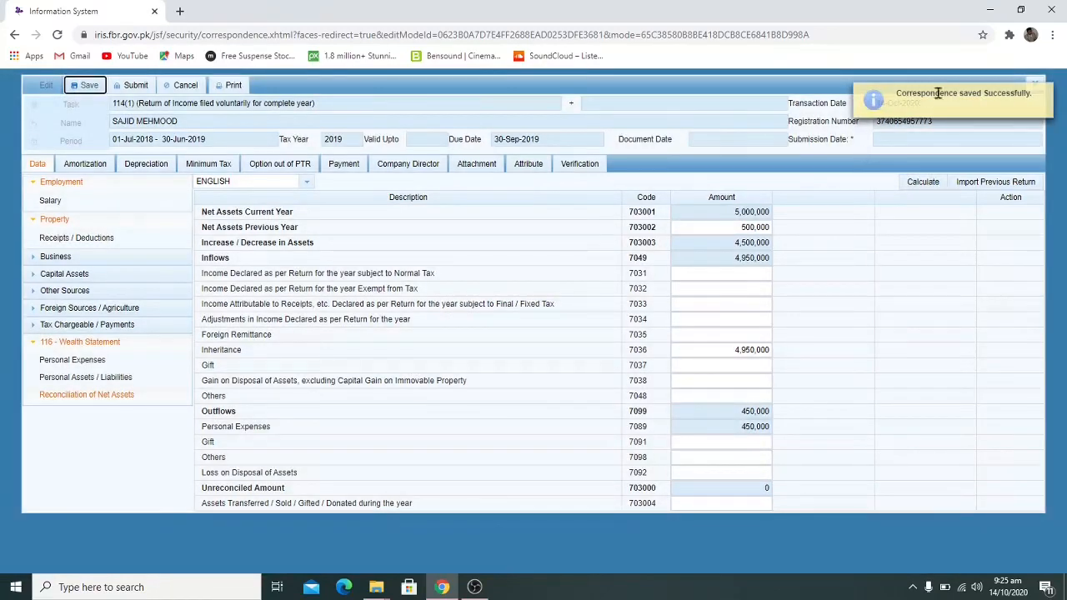
click(1047, 90)
click(1035, 84)
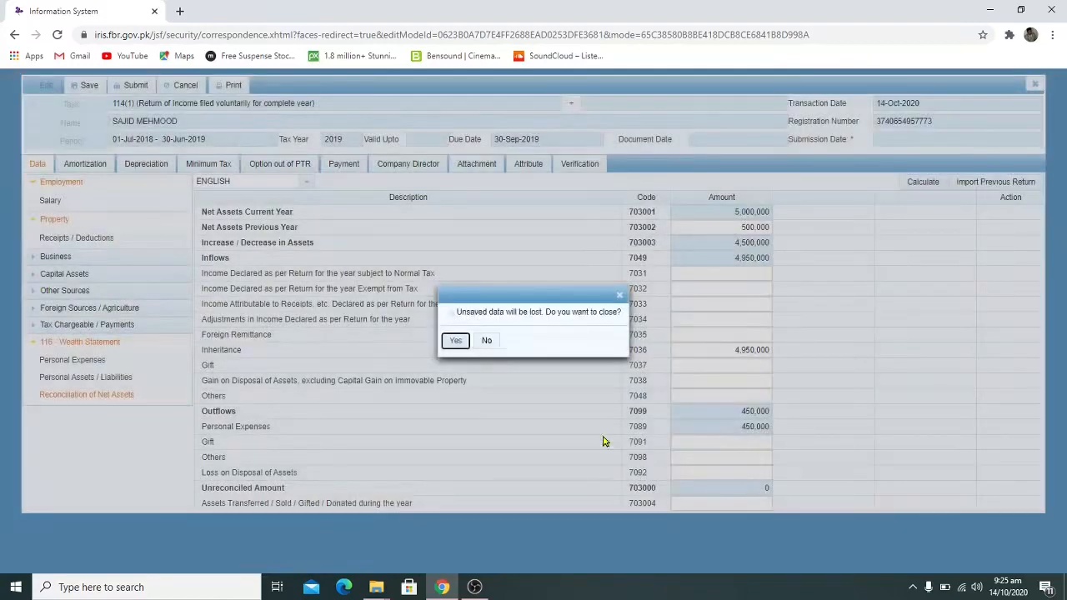
click(457, 344)
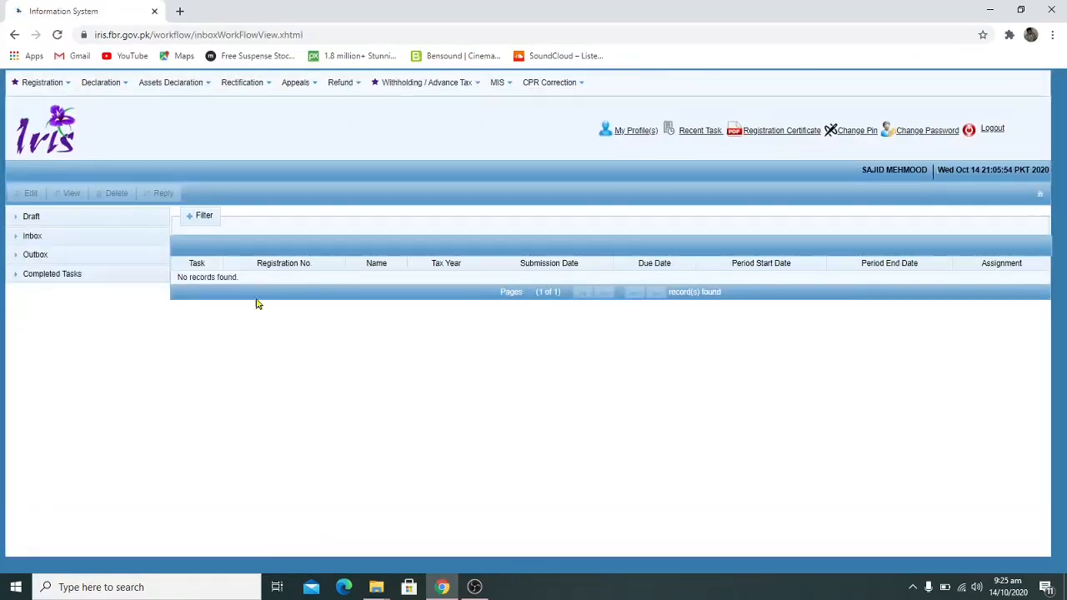
Reopen the 2019 114(1) return from Draft > Declaration for editing
click(24, 218)
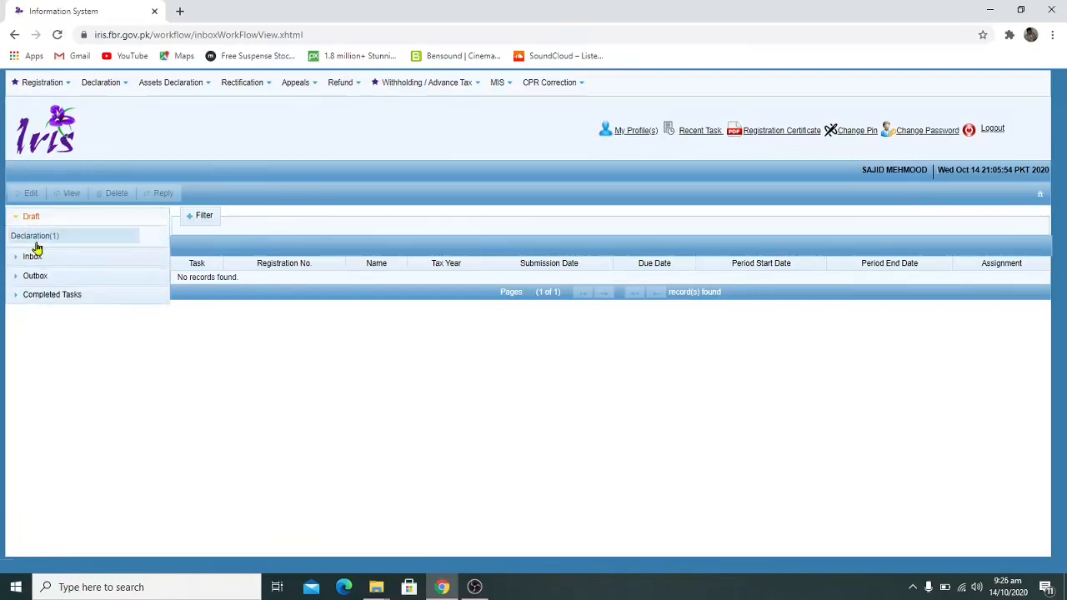
click(36, 241)
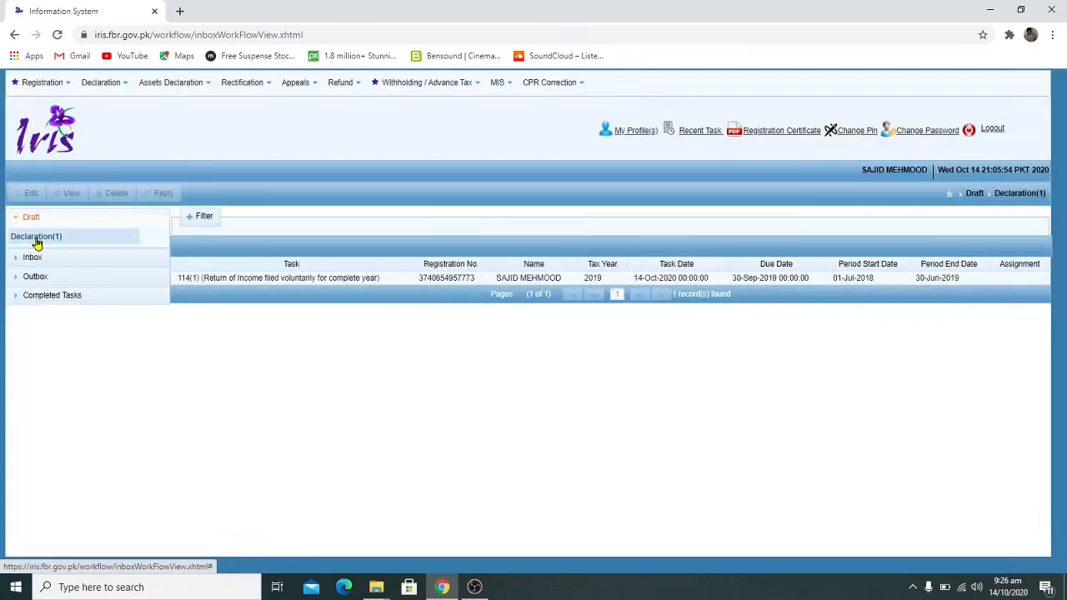
click(214, 280)
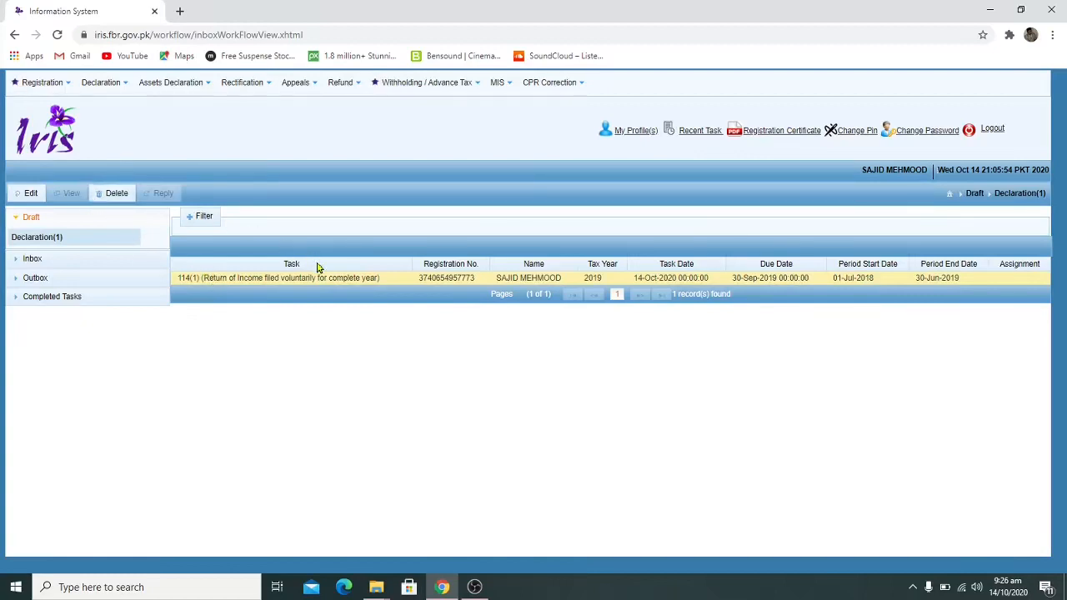
click(25, 192)
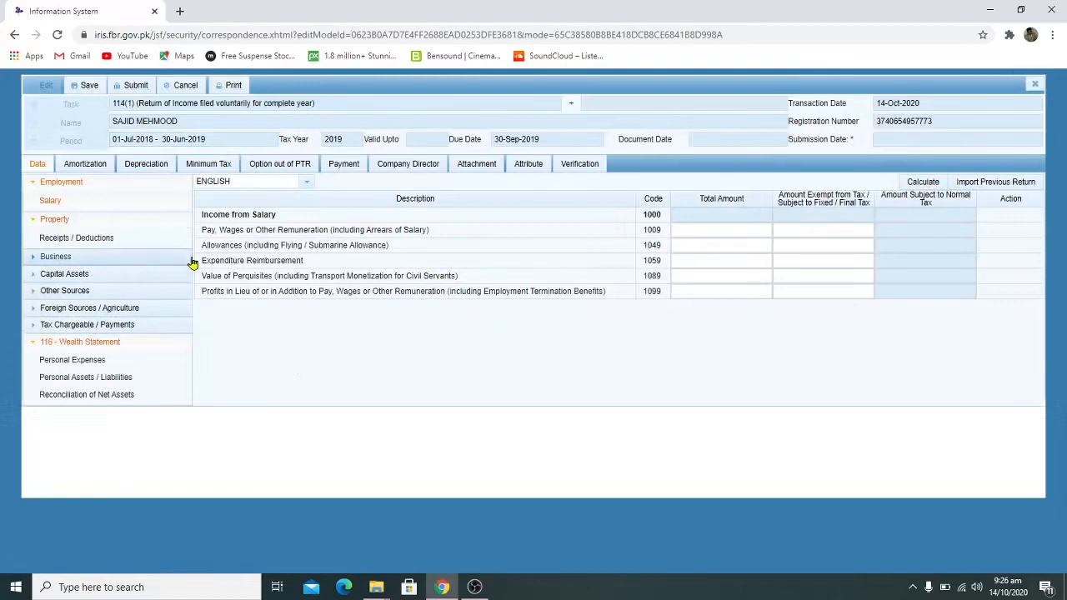
Review the Business, Capital Assets and 116 - Wealth Statement sections of the return
click(90, 260)
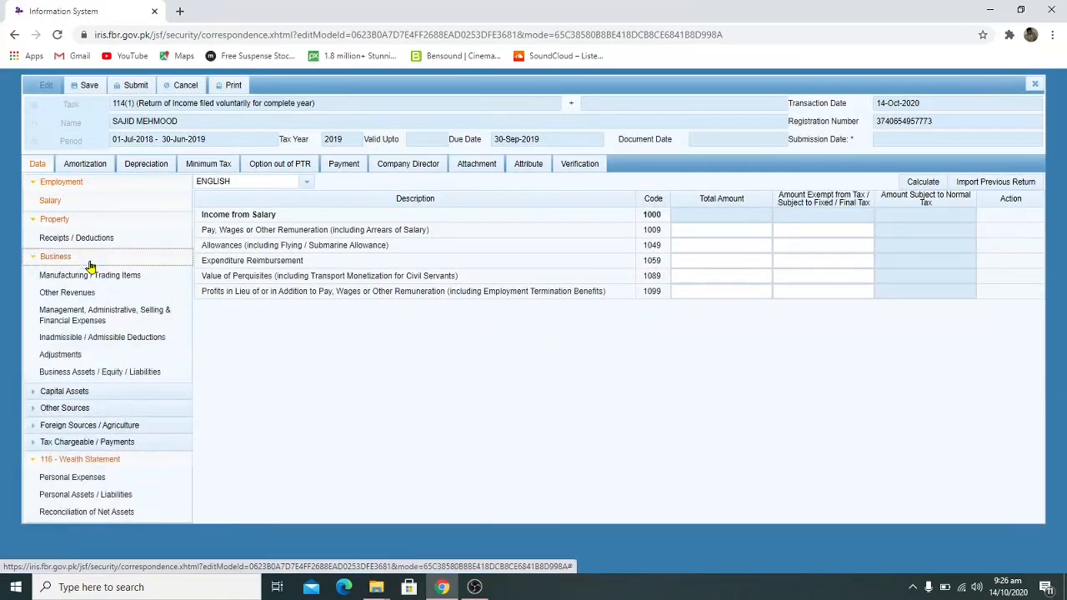
click(82, 277)
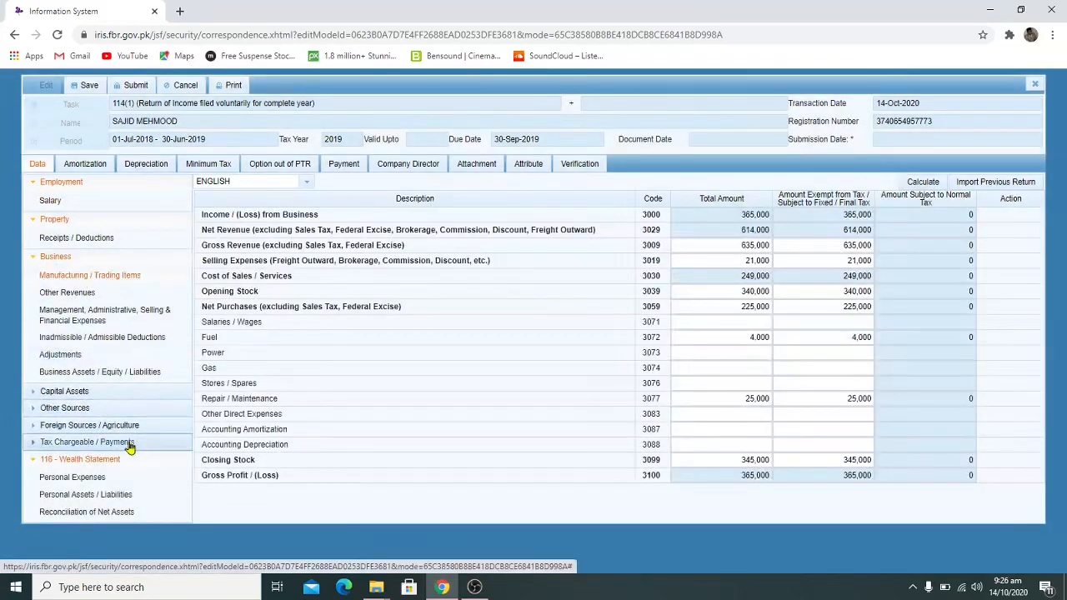
click(33, 393)
click(33, 393)
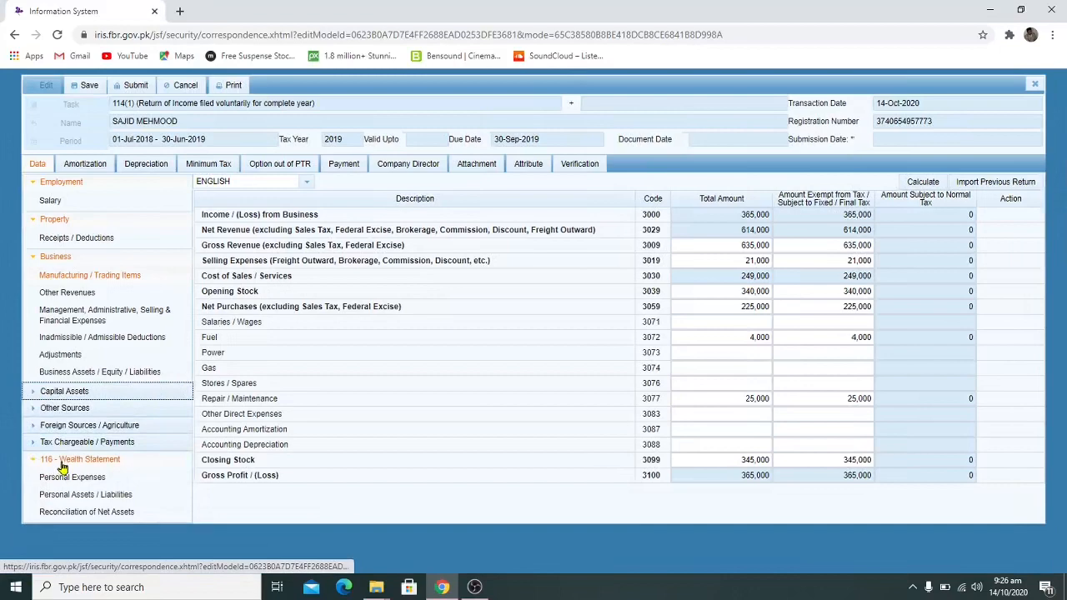
click(57, 464)
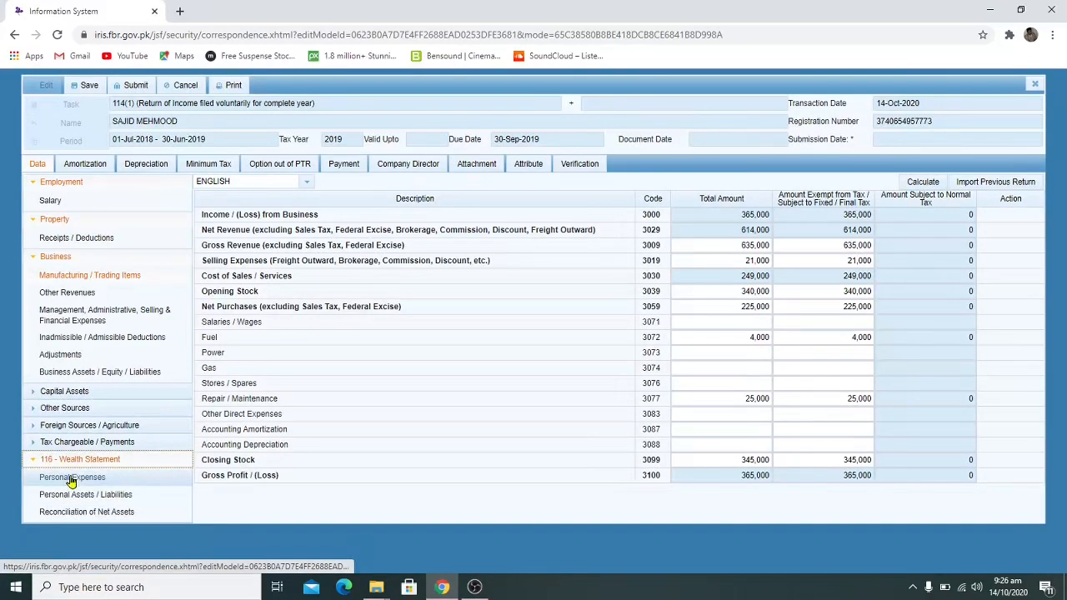
Check Personal Expenses and the zero unreconciled amount, then submit and reopen the return for editing
click(72, 480)
click(72, 513)
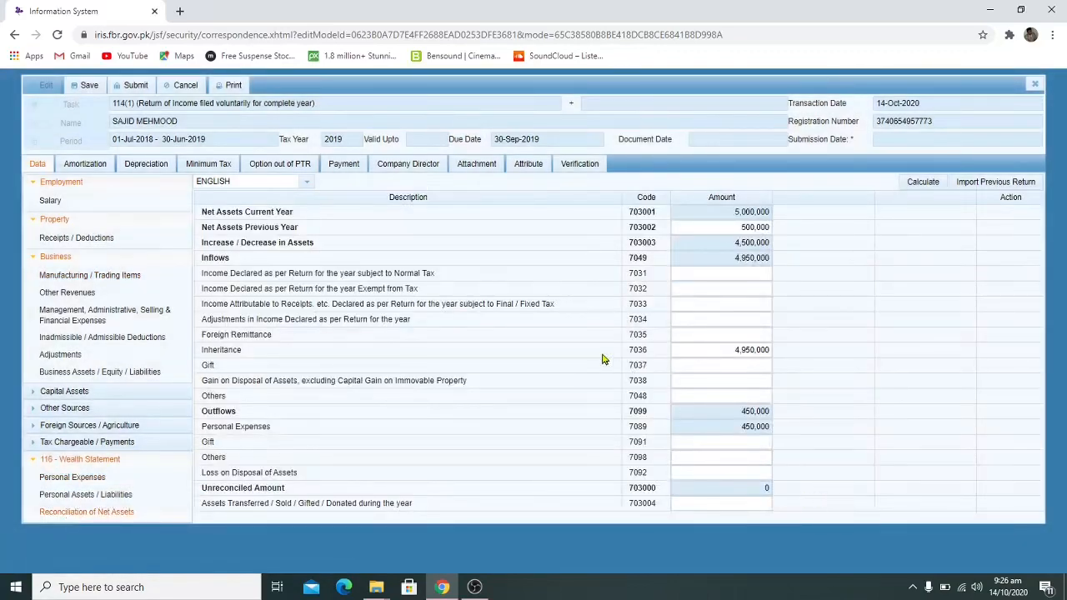
click(136, 86)
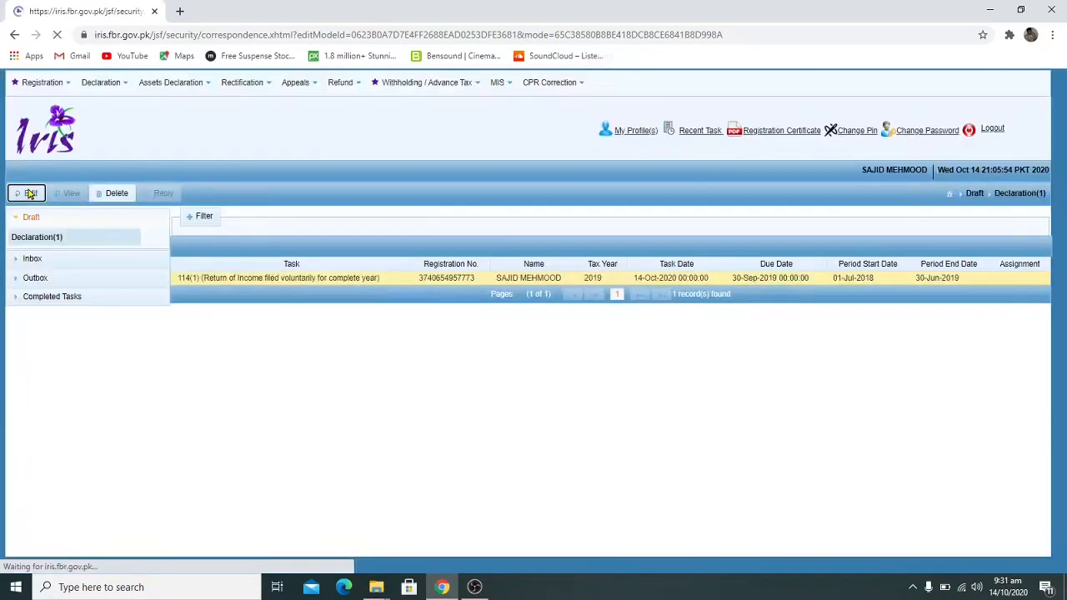
click(28, 193)
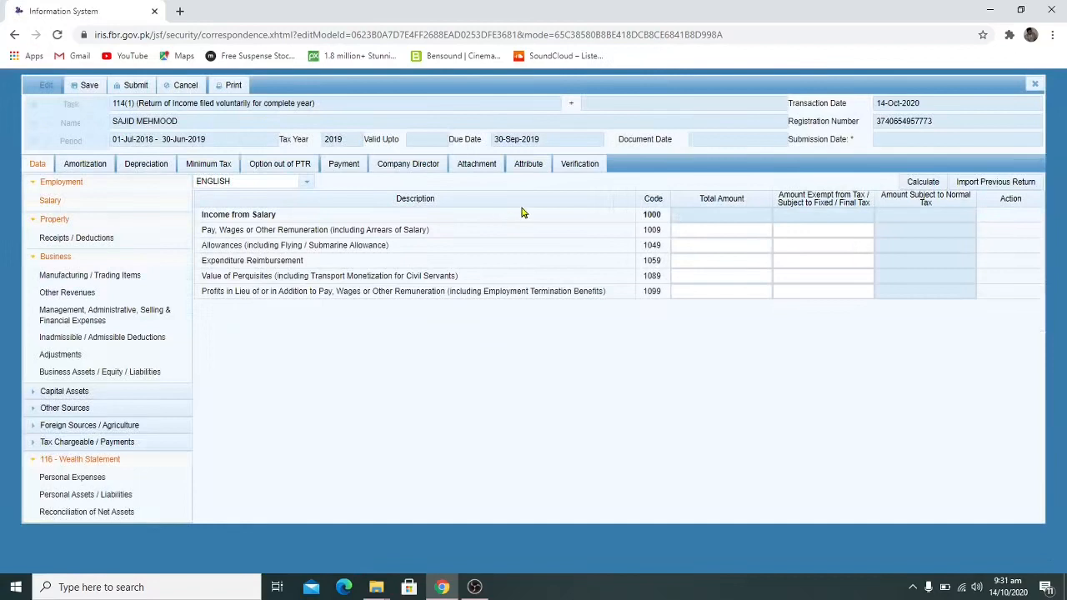
On the Attribute tab, search 'retail' and set Business Sector-1 to Retailer - Food Products/processing
click(529, 166)
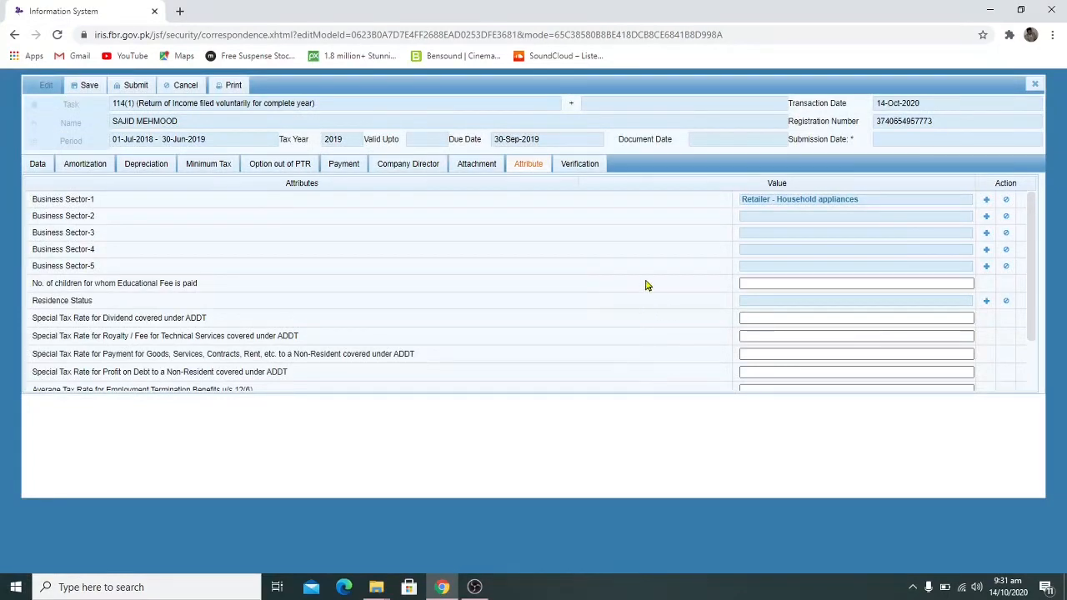
click(987, 201)
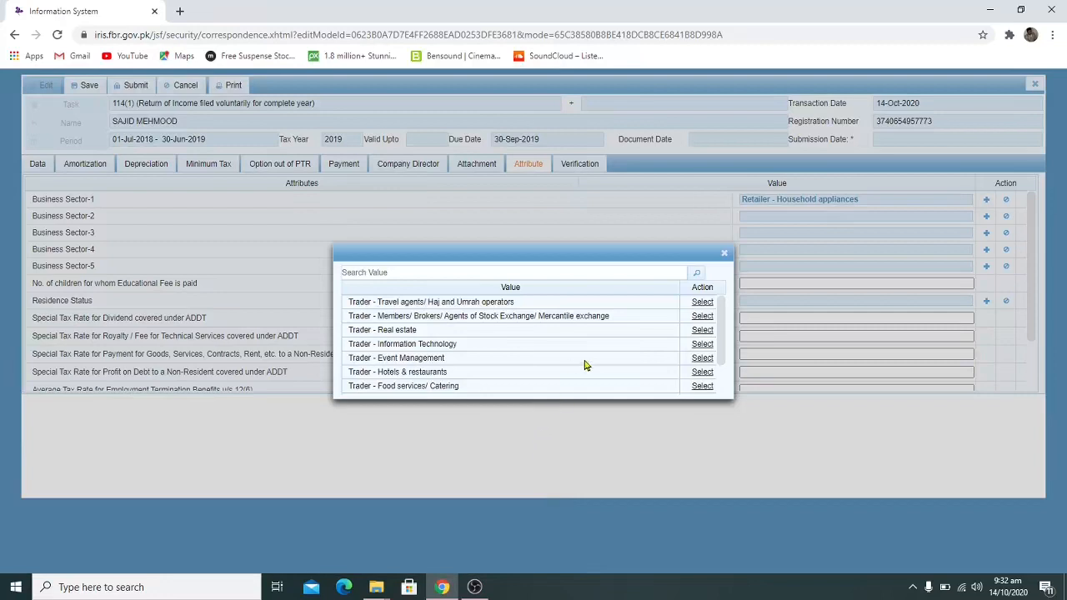
click(533, 271)
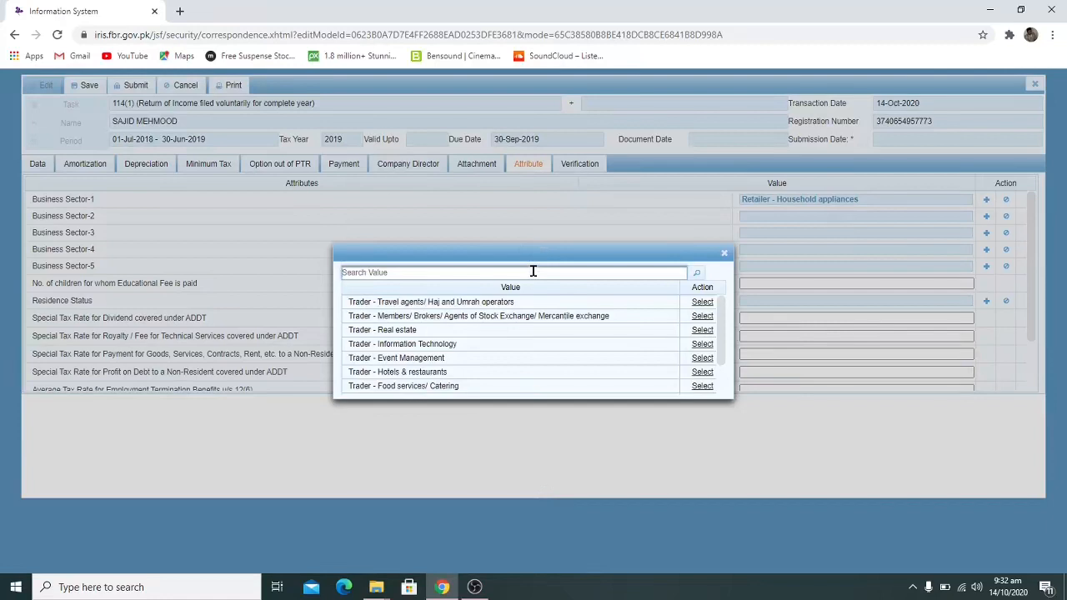
text(re)
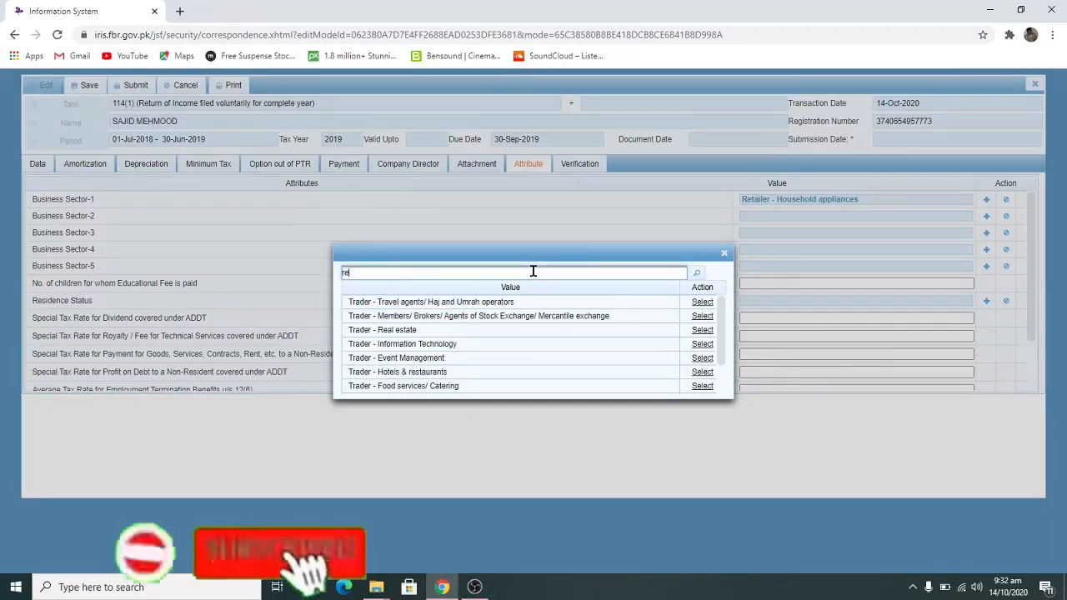
text(tai)
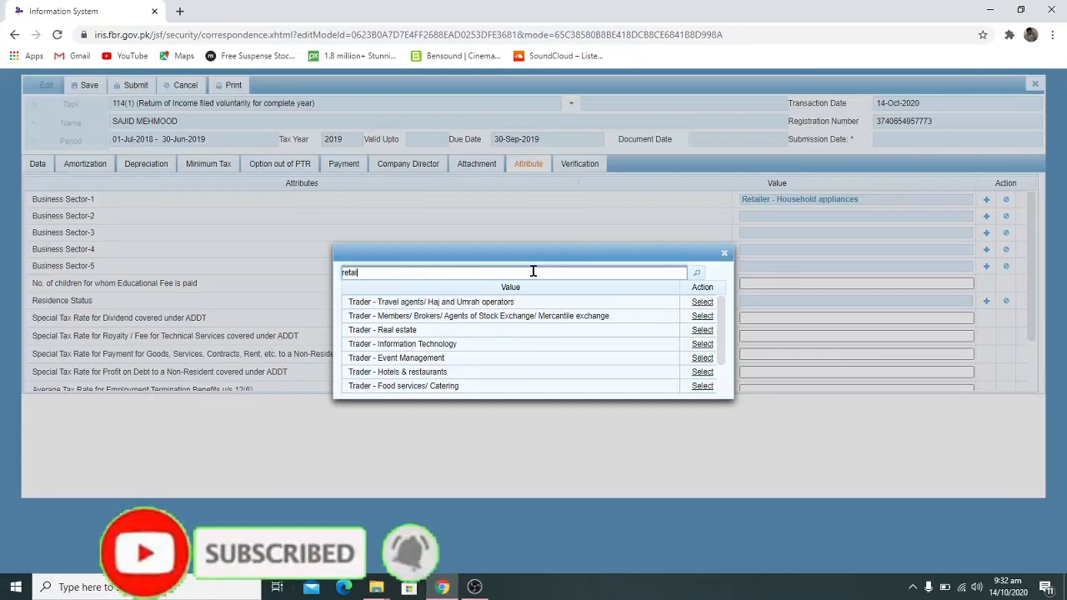
text(l)
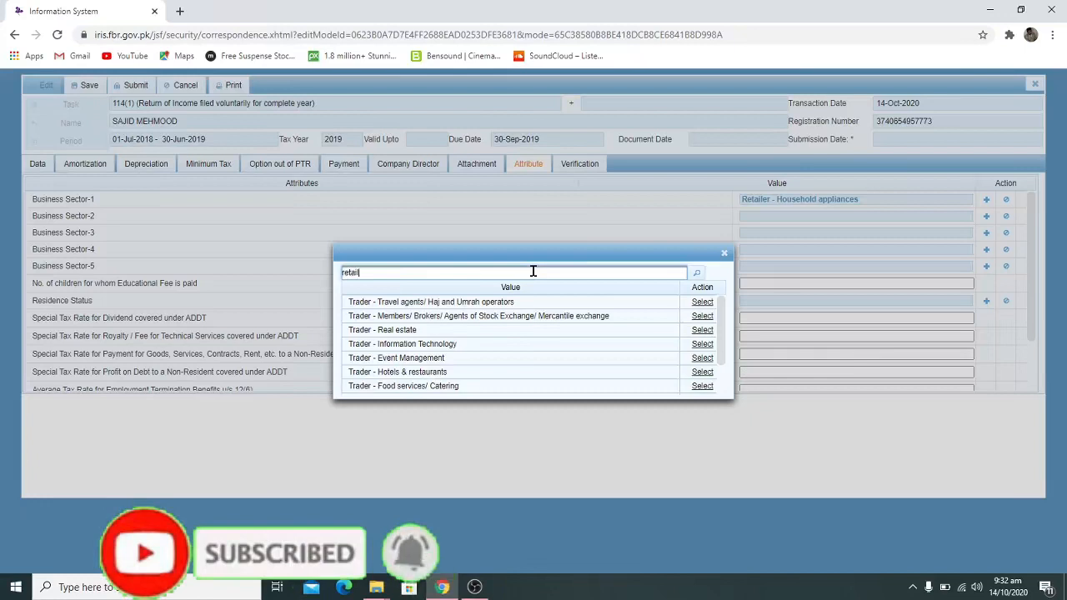
click(698, 278)
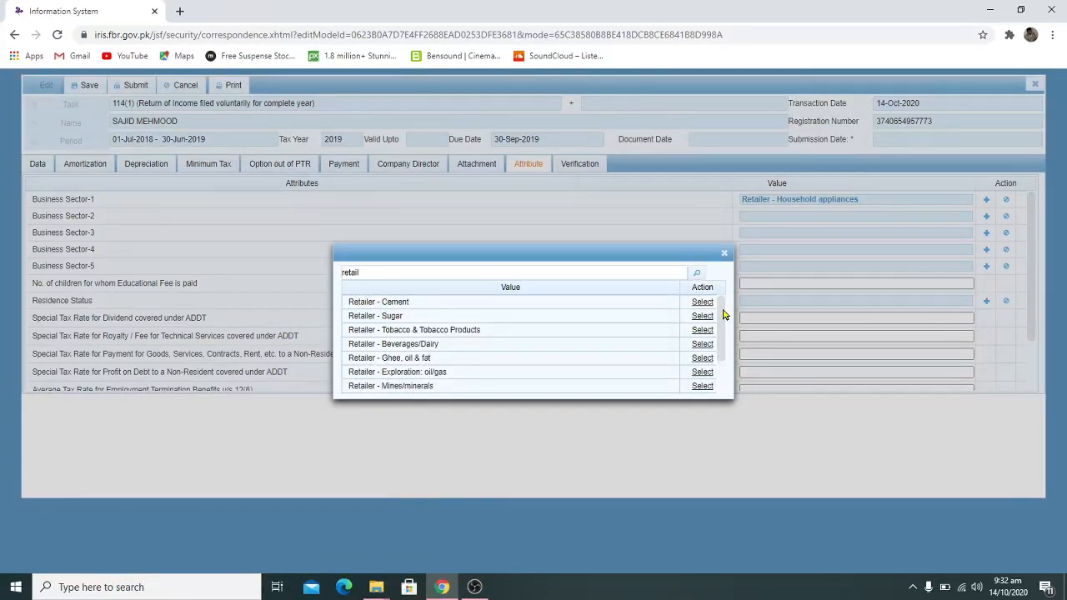
drag(724, 310, 722, 313)
drag(722, 314, 715, 384)
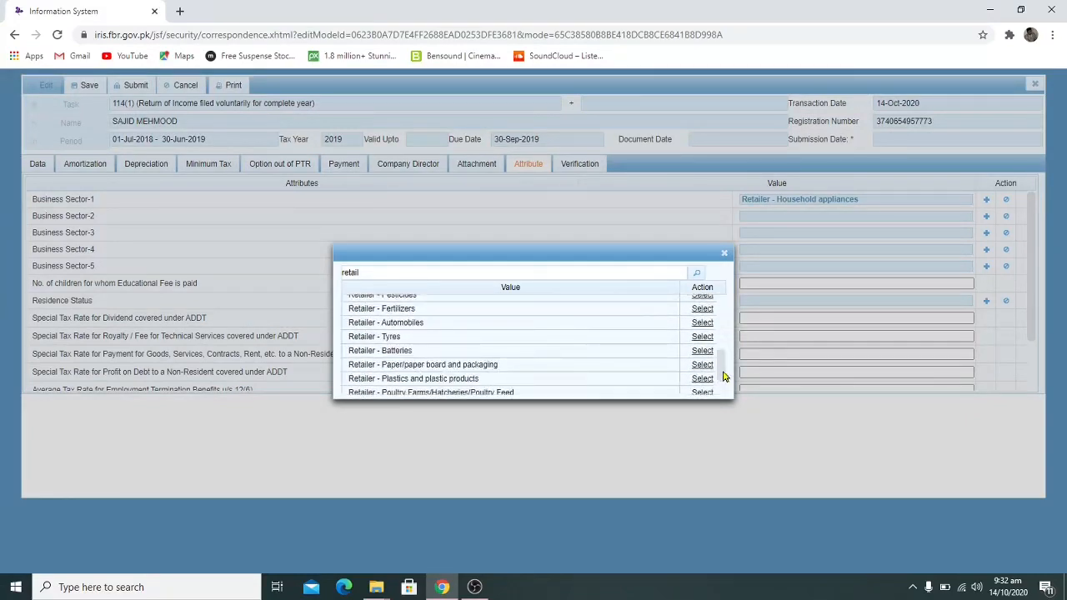
scroll(724, 377, down, 3)
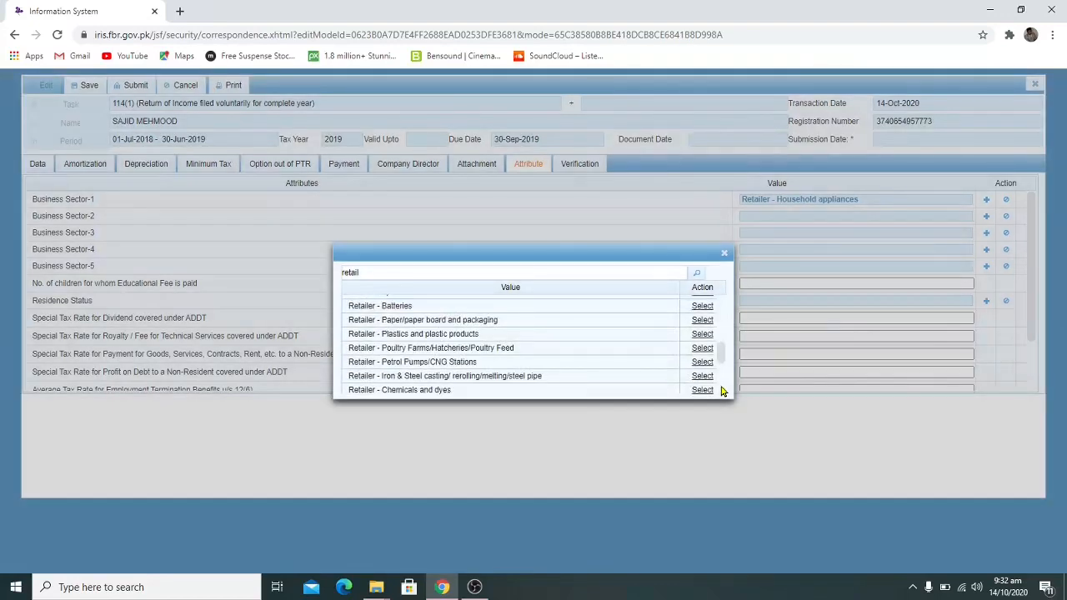
scroll(723, 393, down, 1)
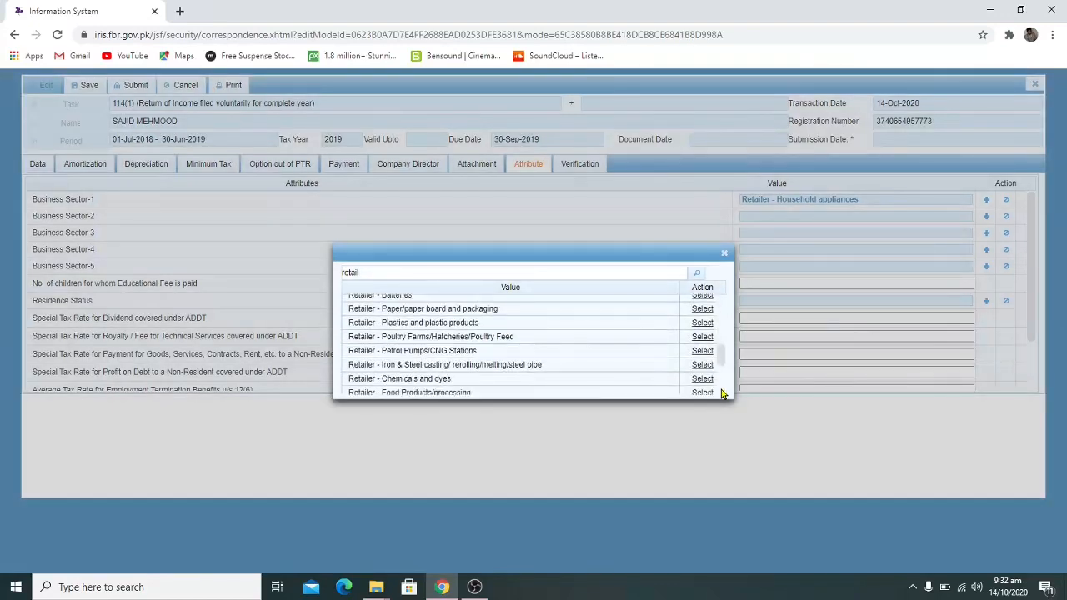
click(702, 392)
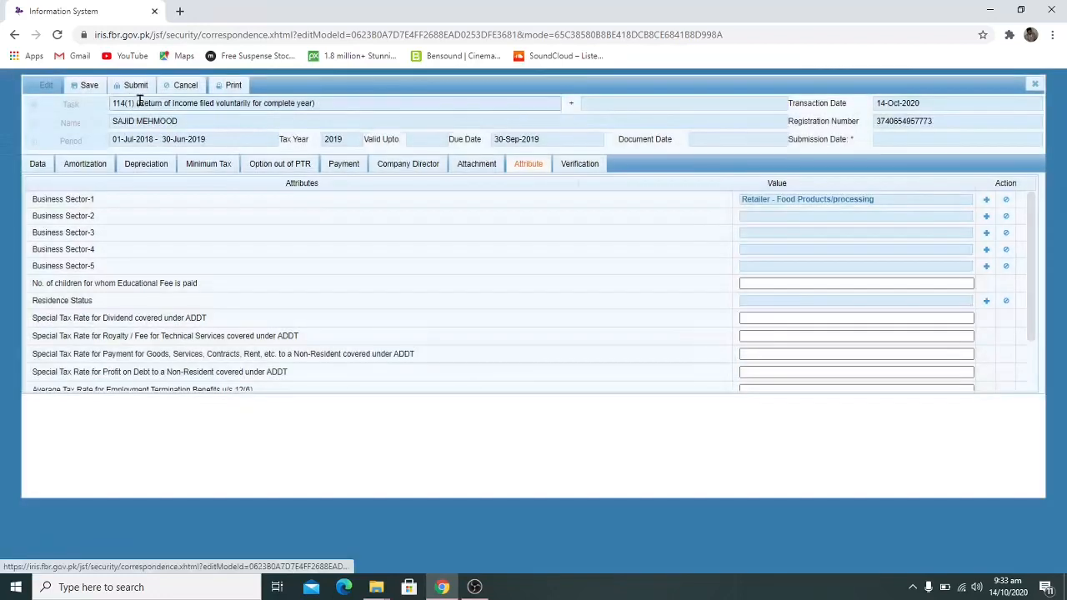
Save and submit the return, then dismiss the 'PIN code must be verified' error
click(90, 86)
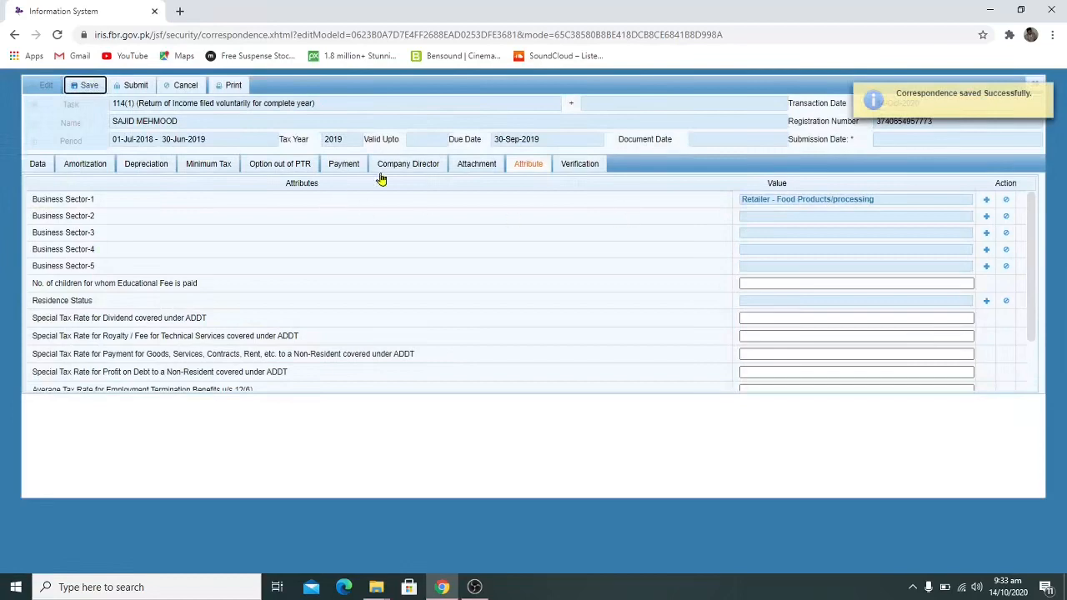
click(135, 87)
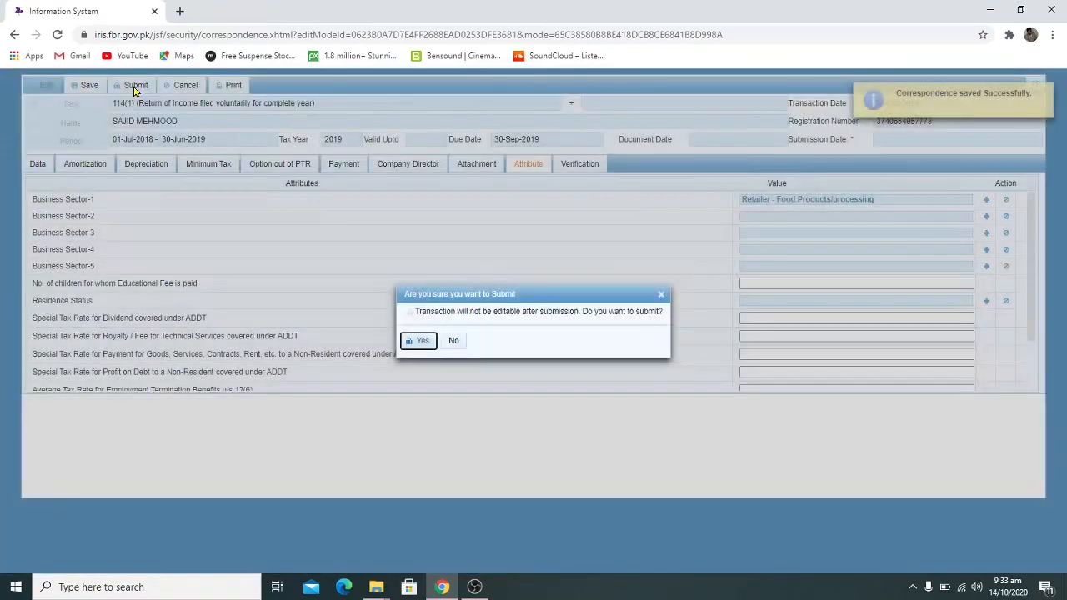
click(420, 342)
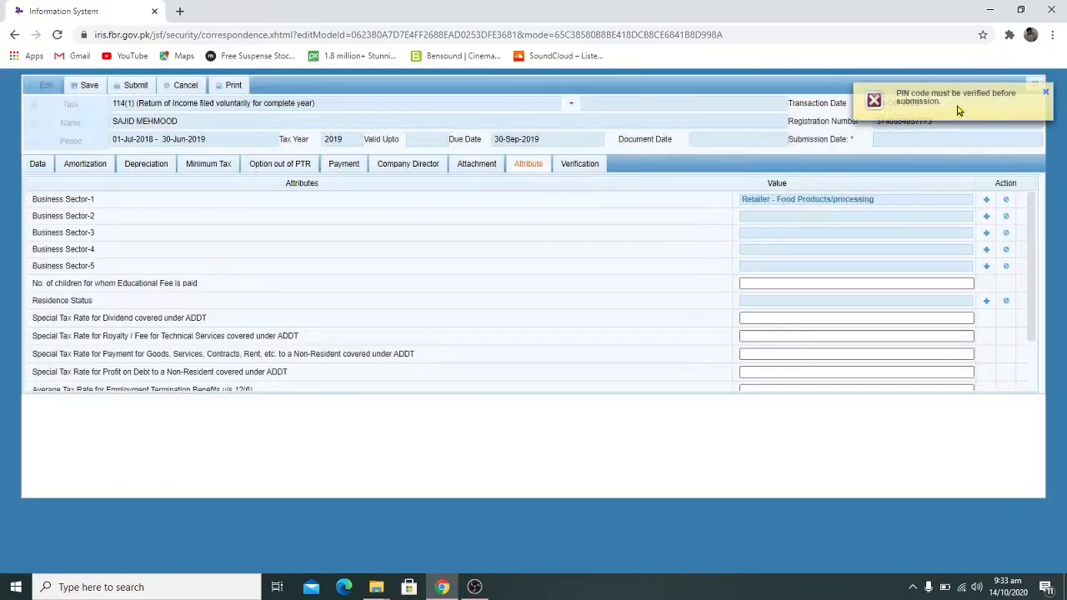
click(1046, 96)
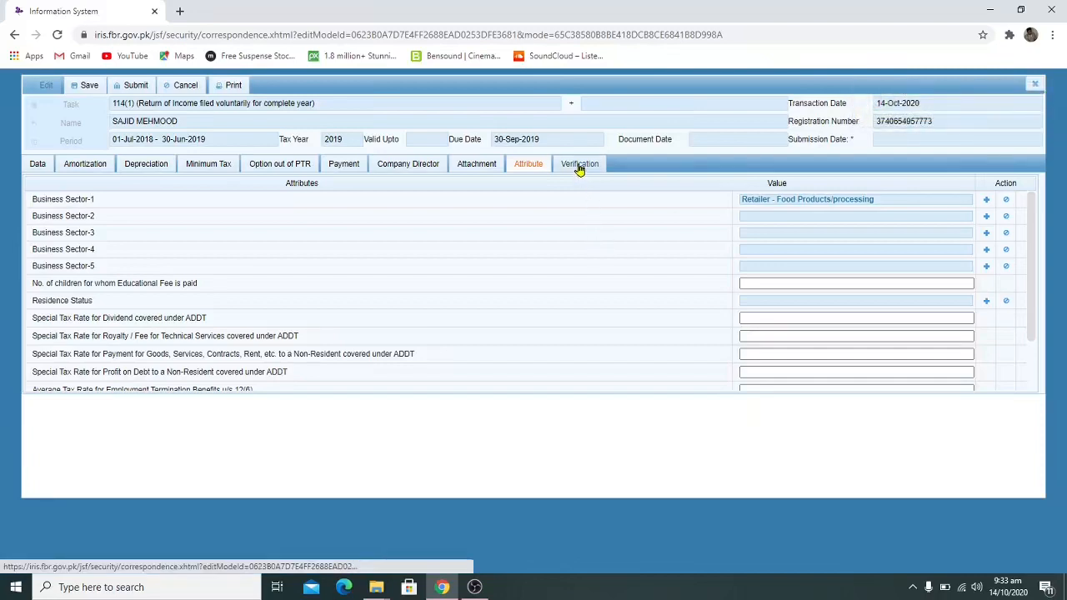
Enter the taxpayer's PIN on the Verification tab and verify it successfully
click(579, 165)
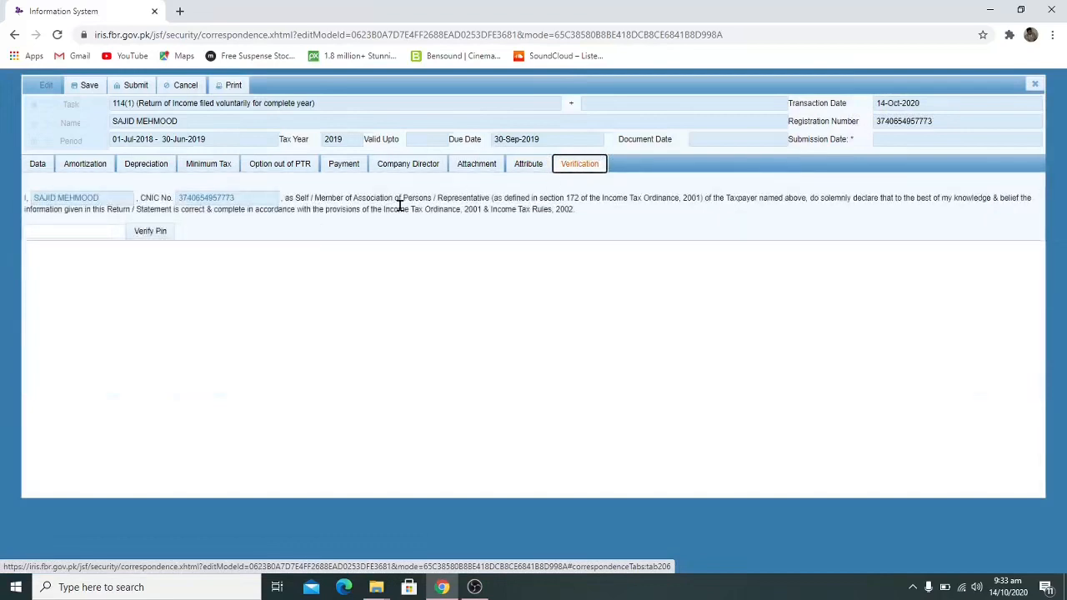
click(107, 225)
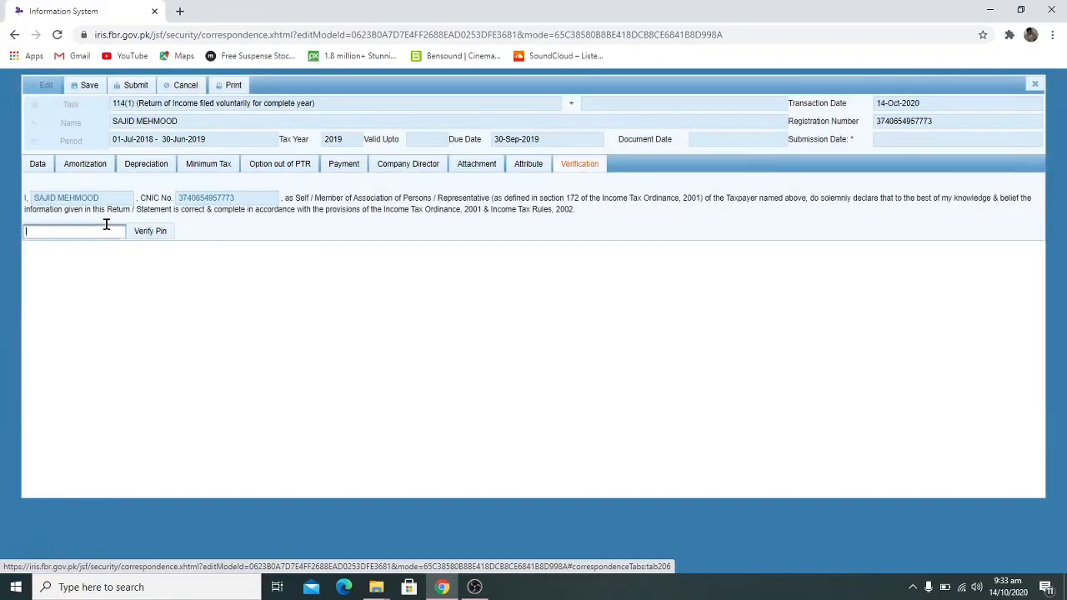
text(••)
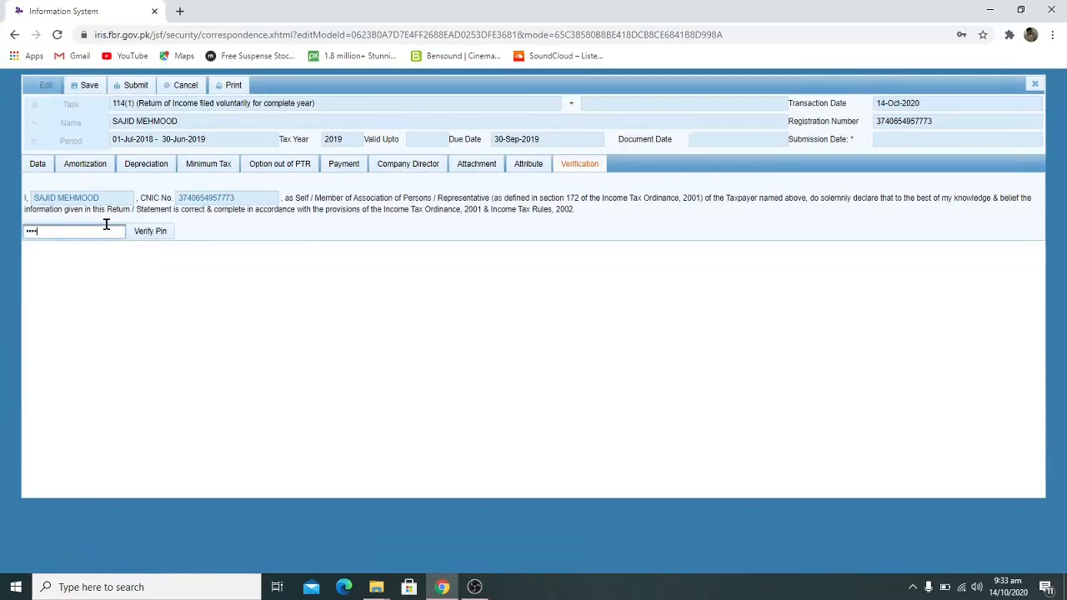
click(164, 234)
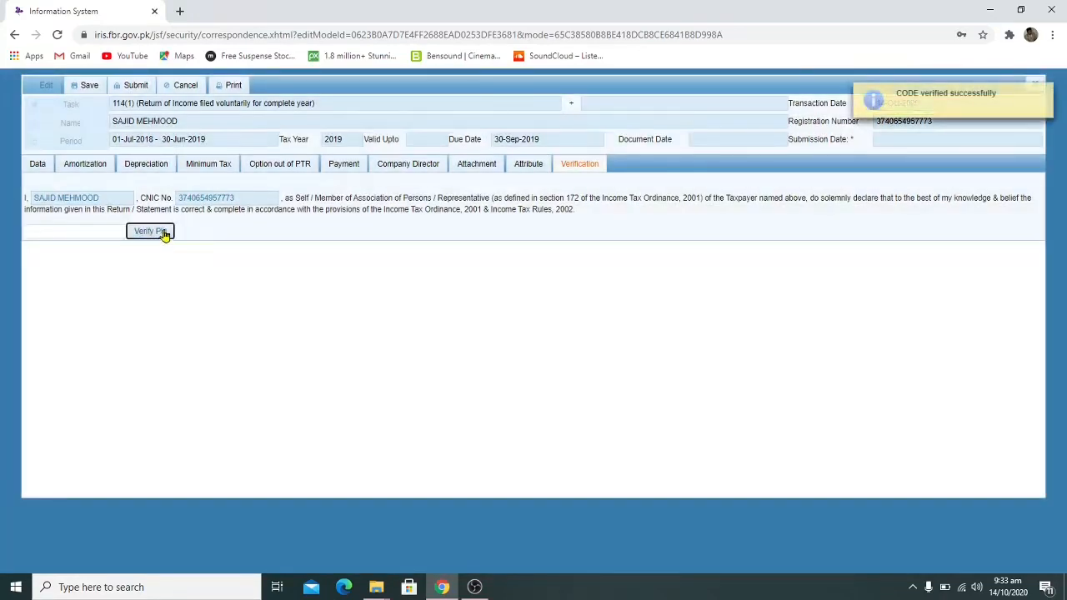
click(1046, 92)
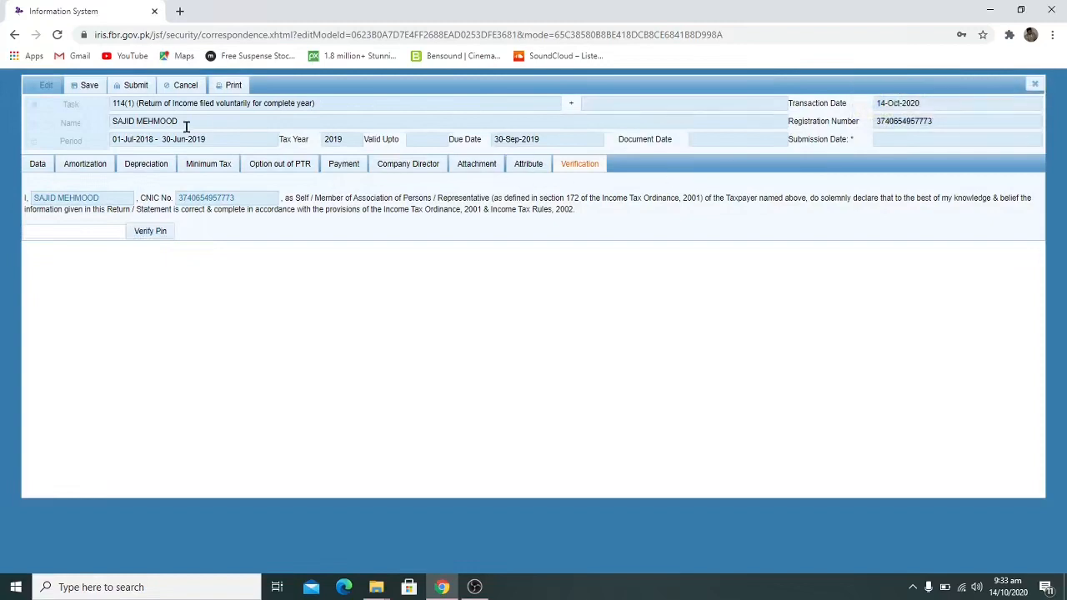